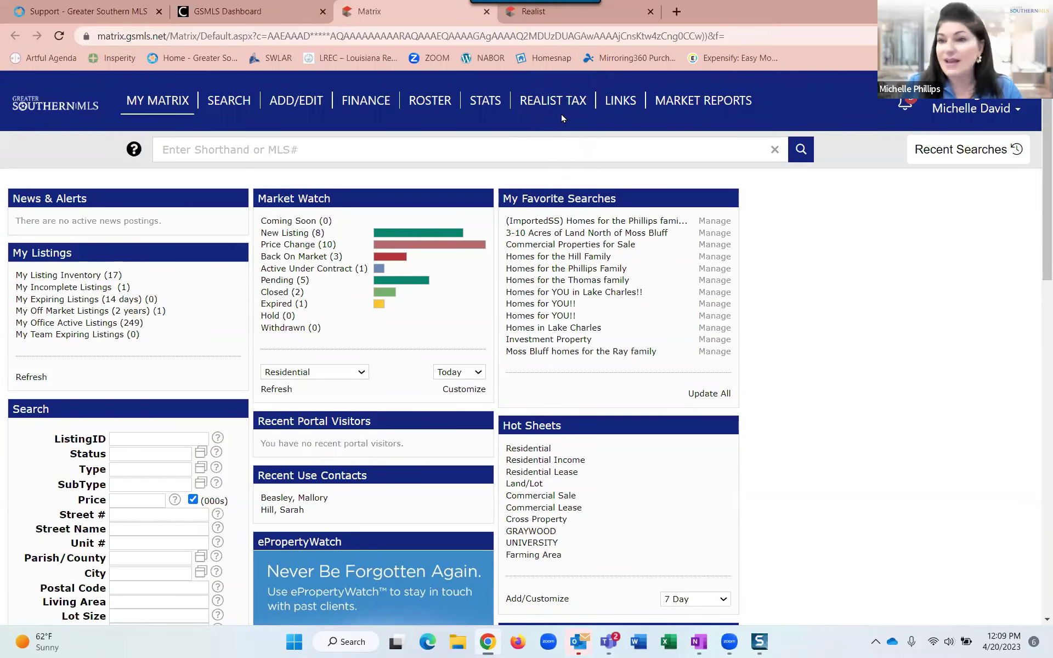
Scroll the My Matrix dashboard to look over Market Watch, hot sheets and favourite searches.
scroll(559, 131, "down", 2)
scroll(559, 132, "up", 2)
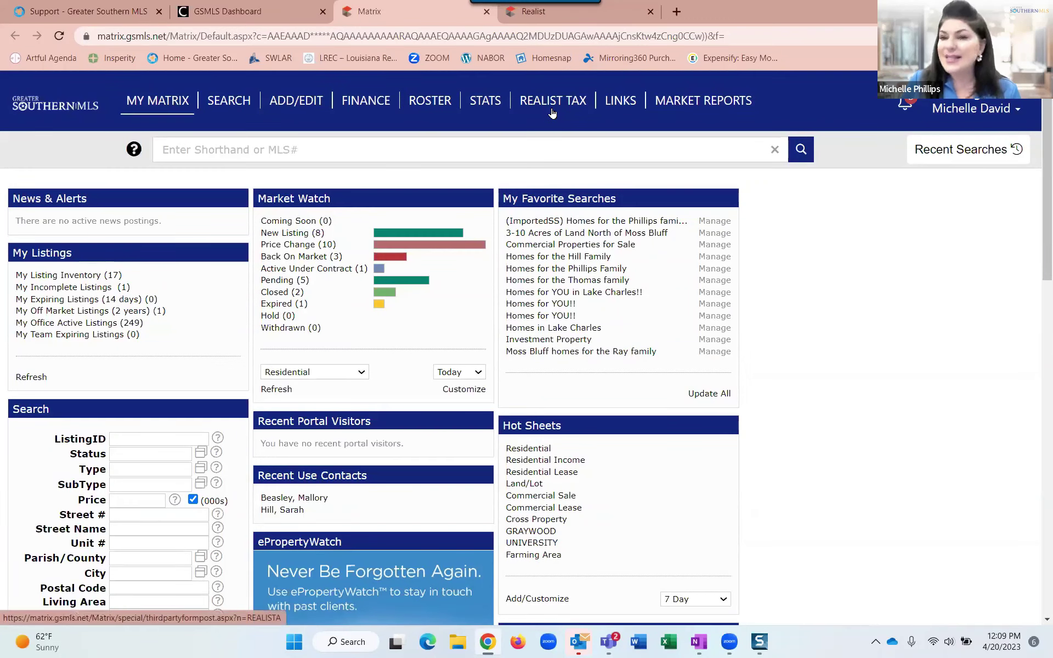
Launch Realist Tax and bring up the Change County chooser showing 9 of 12 Louisiana counties selected.
left_click(554, 112)
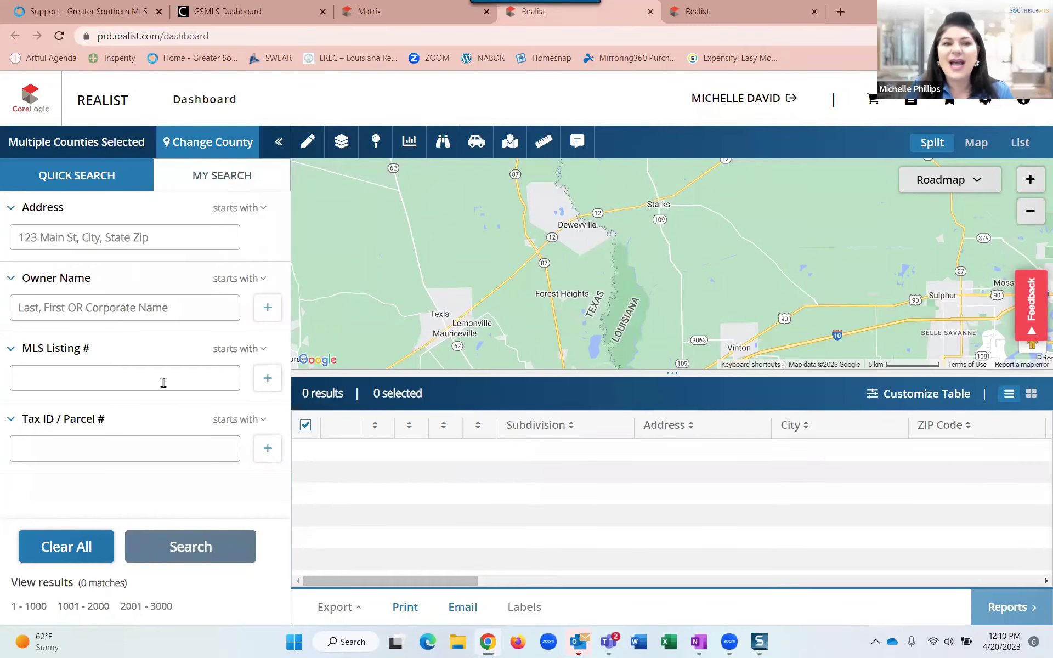
left_click(143, 357)
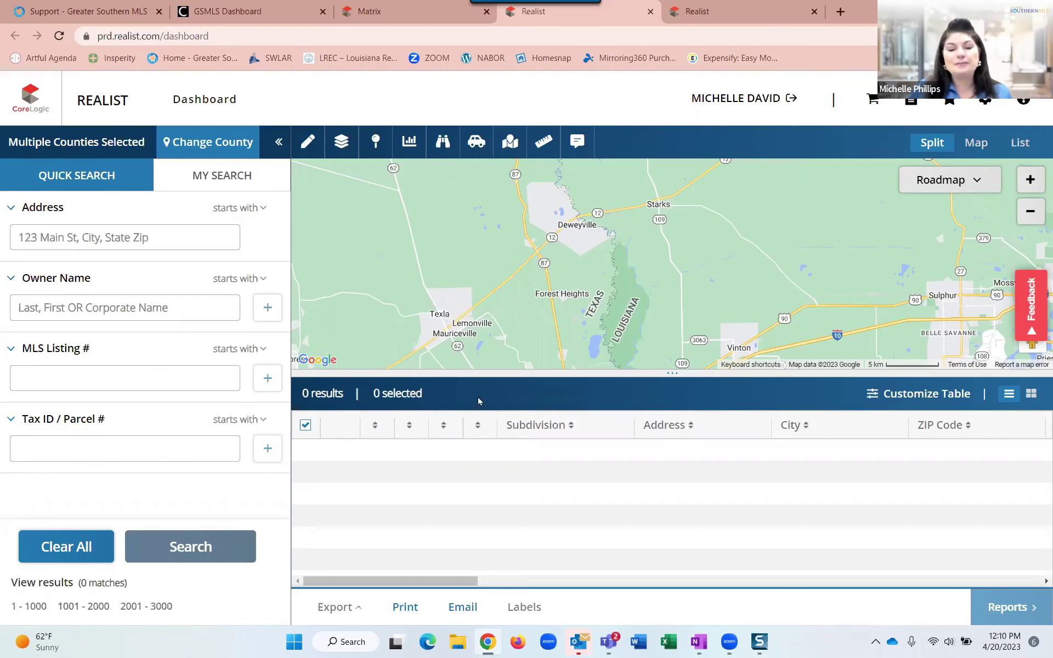
left_click(183, 144)
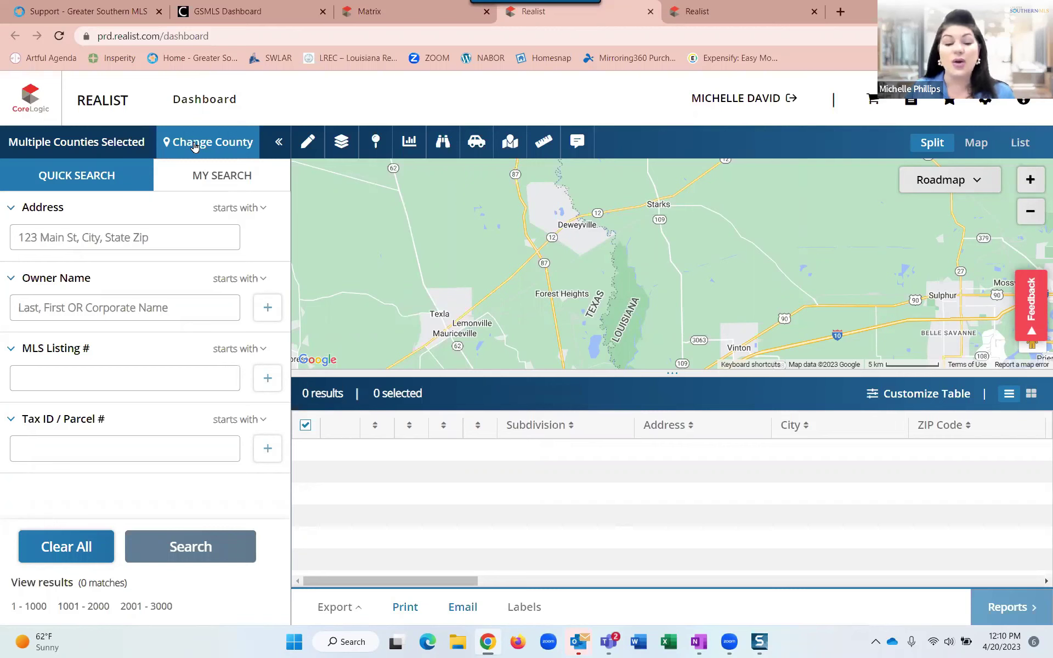
left_click(214, 153)
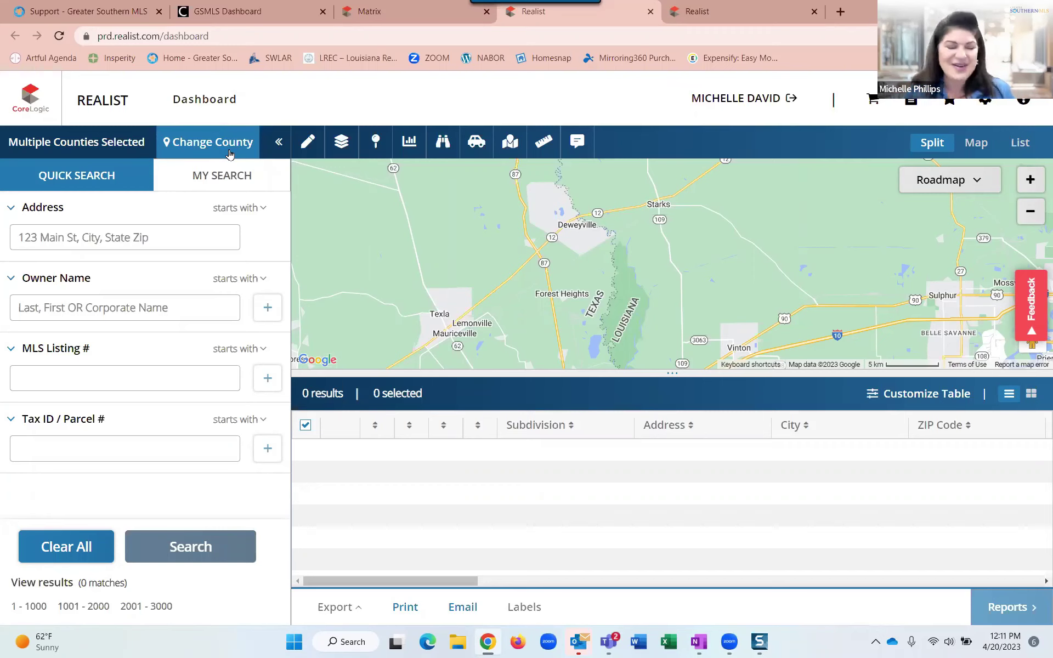
left_click(207, 144)
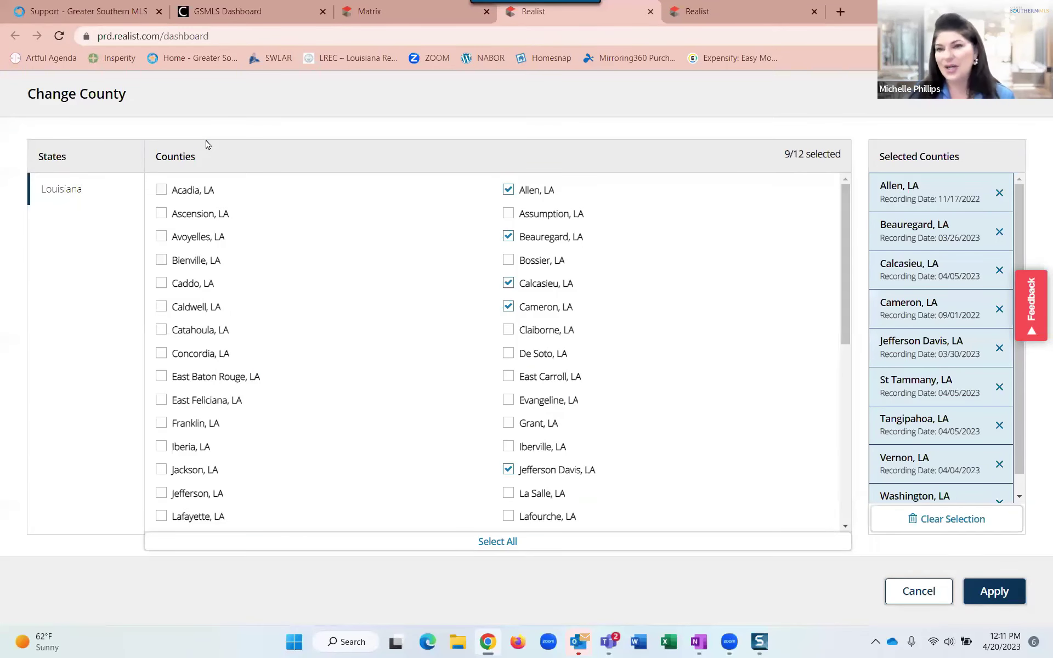
scroll(310, 246, "down", 2)
scroll(310, 247, "up", 2)
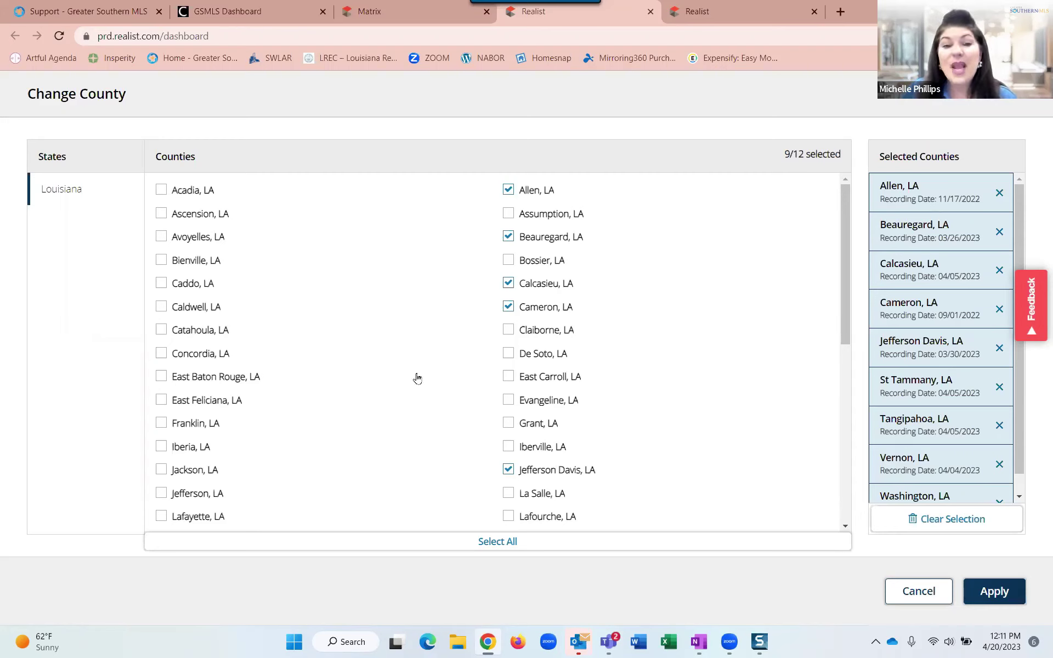
scroll(331, 349, "down", 1)
scroll(331, 348, "up", 1)
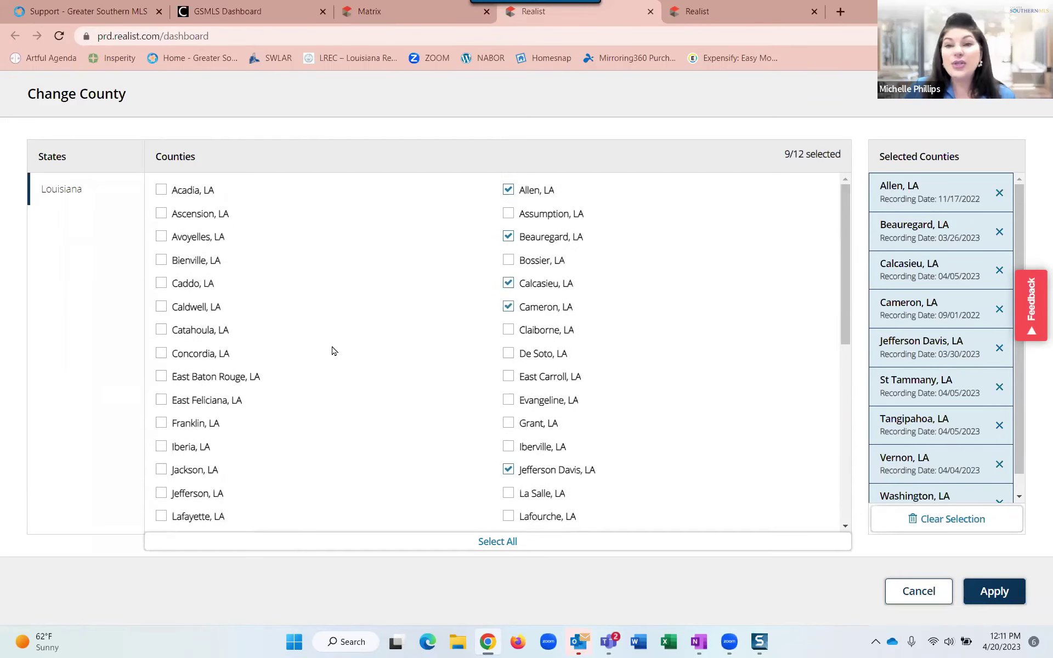
scroll(332, 350, "down", 2)
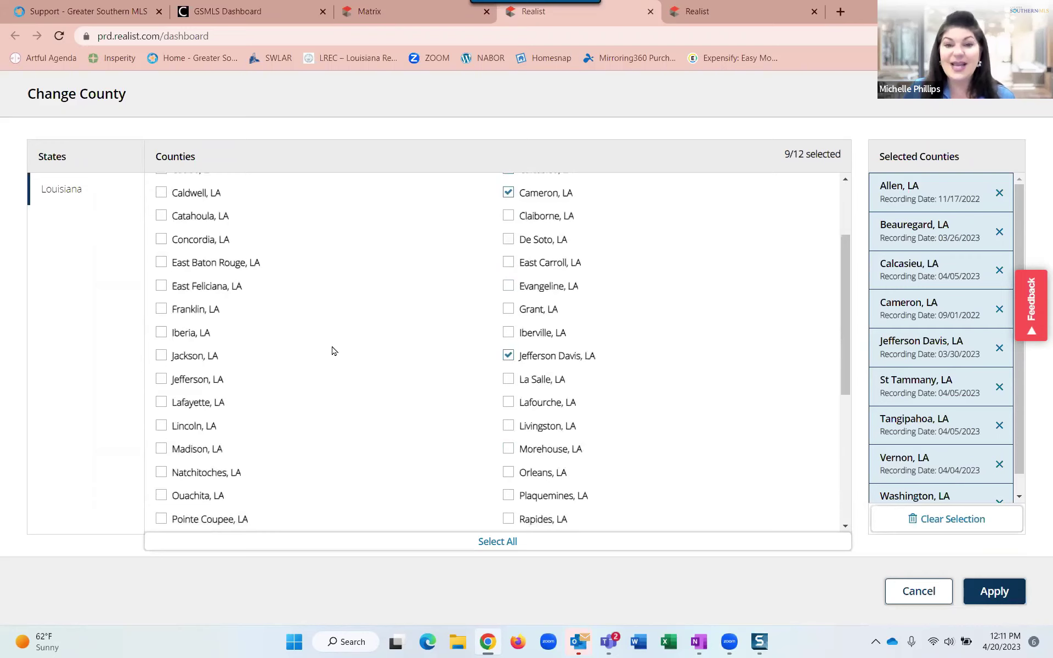
scroll(343, 329, "up", 2)
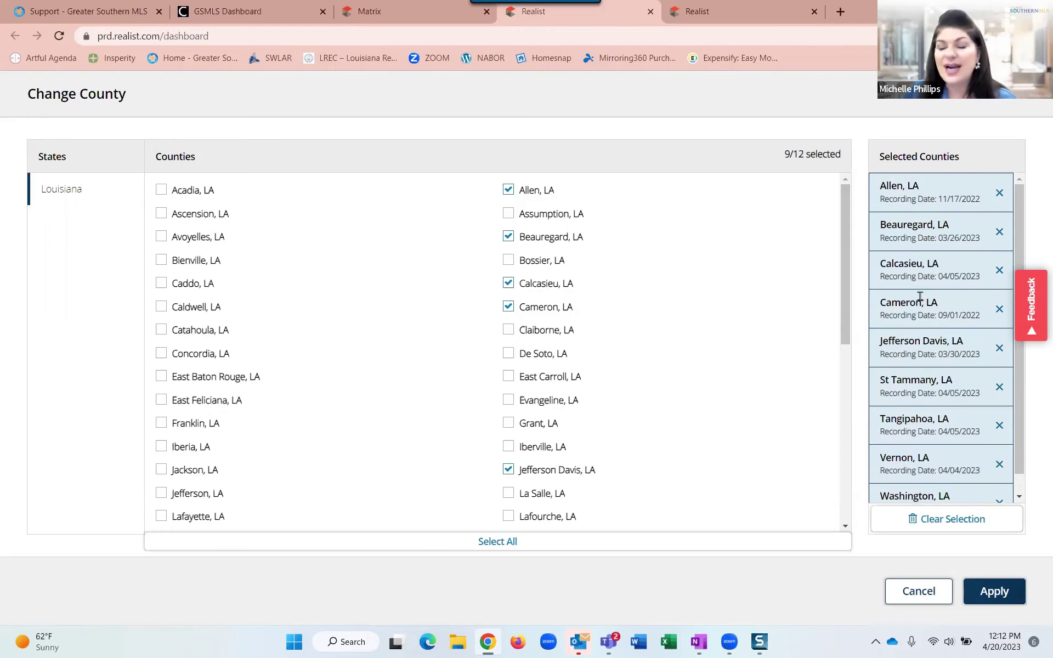
Look over the selected counties, then switch to the Realist search dashboard with the Quick Search map.
scroll(920, 296, "down", 1)
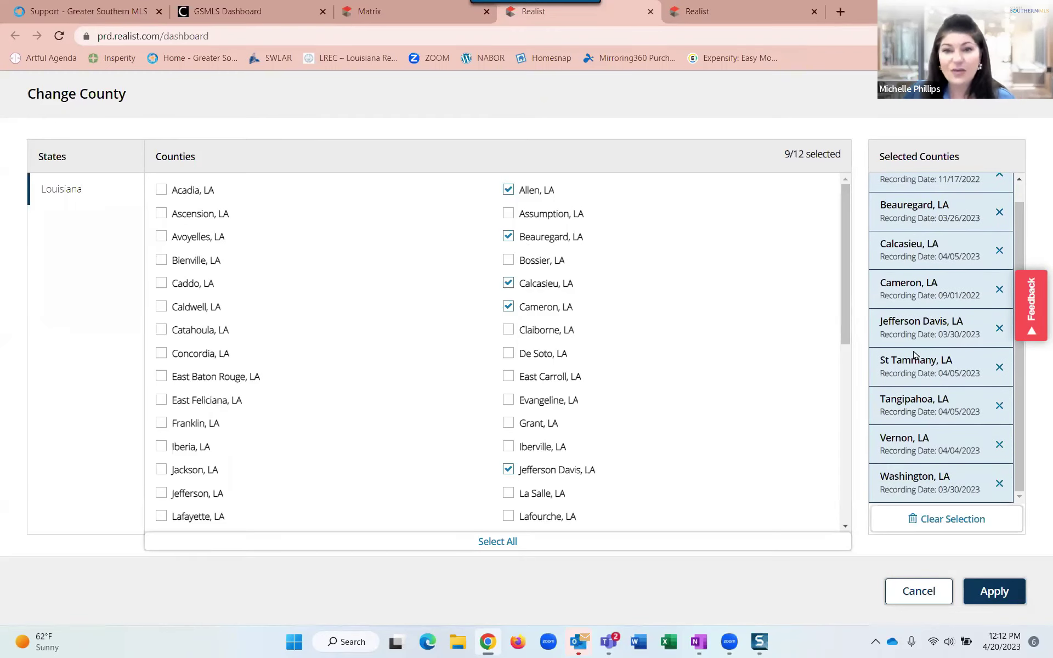
scroll(914, 356, "up", 1)
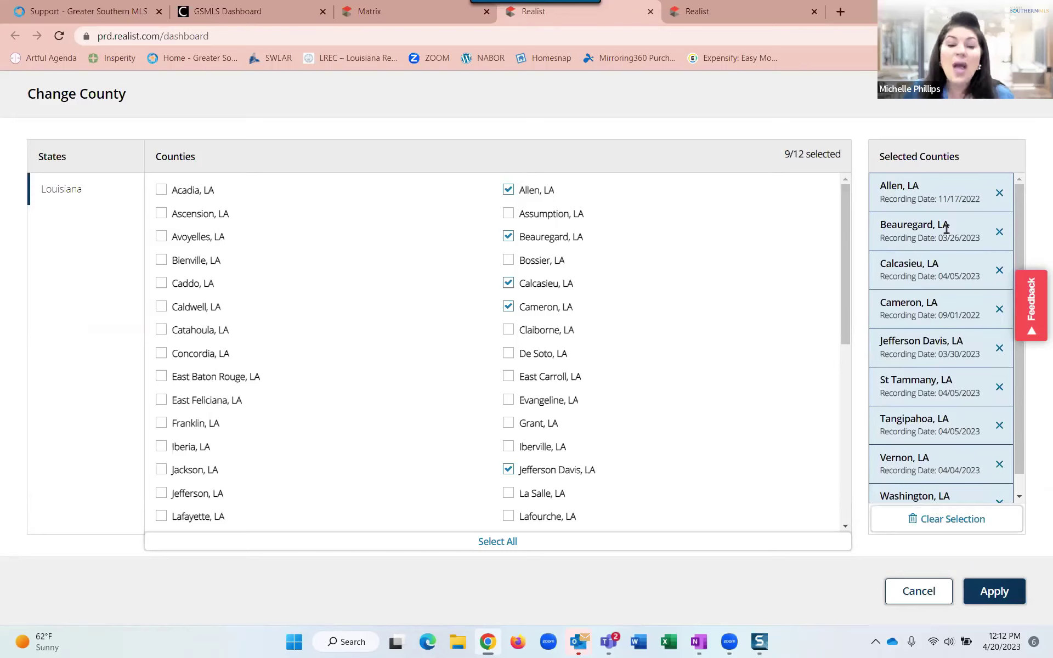
key("ctrl")
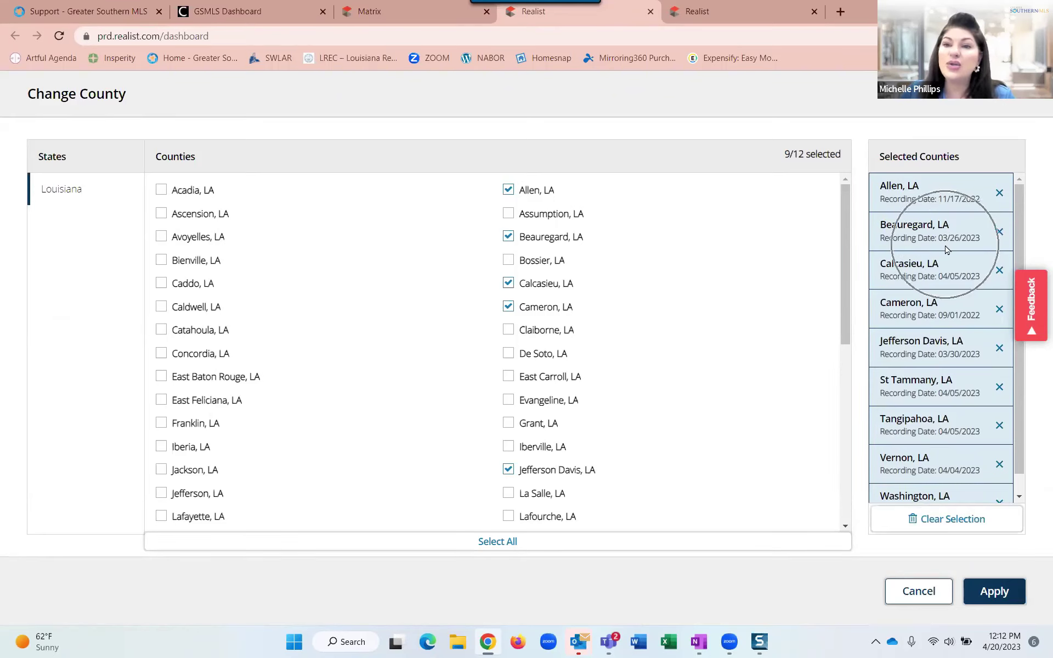
key("ctrl")
key("ctrl")
key("ctrl")
key("ctrl")
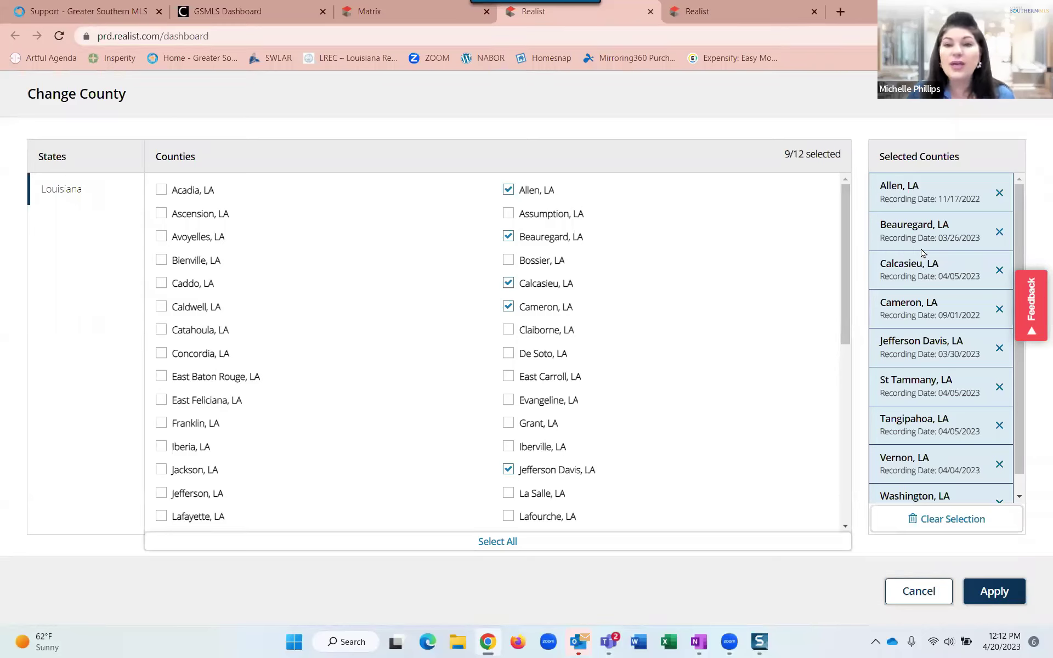
key("ctrl")
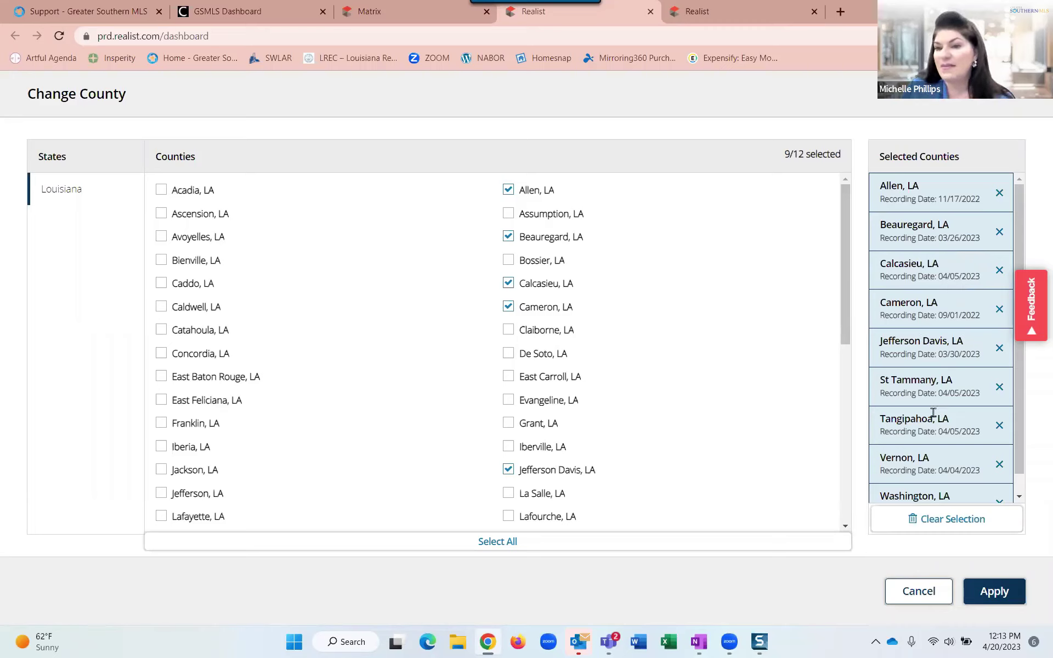
scroll(935, 442, "down", 1)
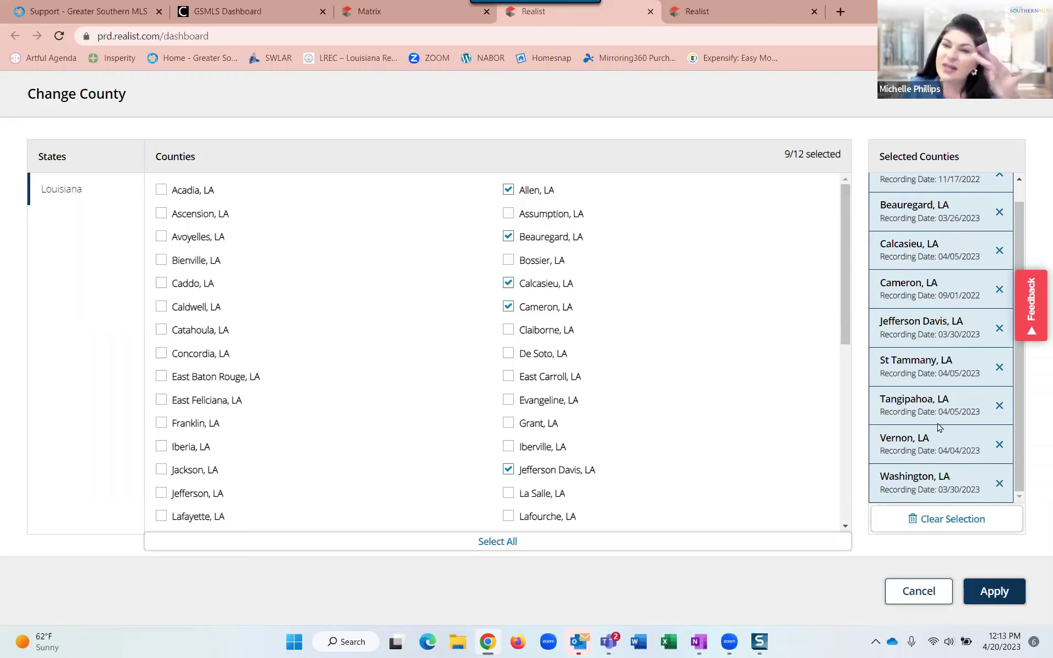
scroll(940, 400, "up", 1)
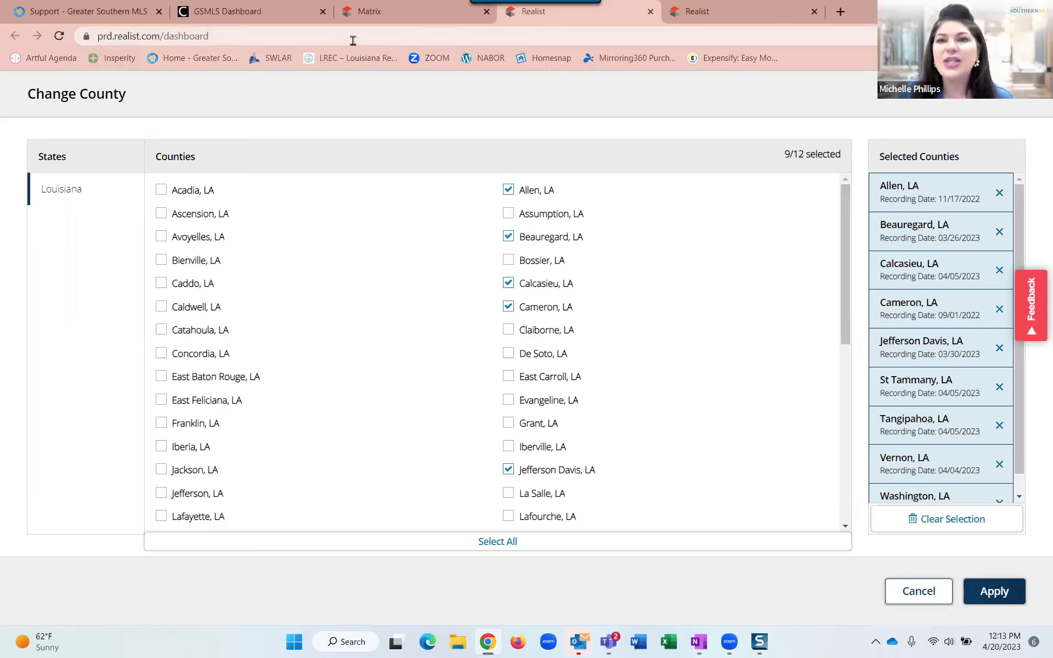
left_click(702, 10)
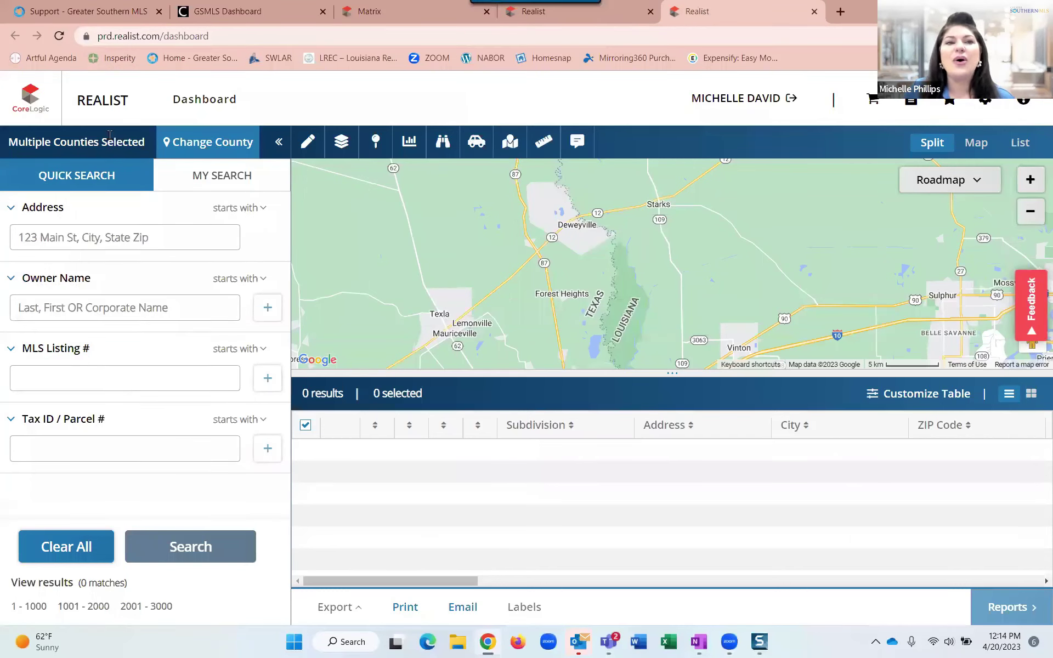
mouse_move(116, 143)
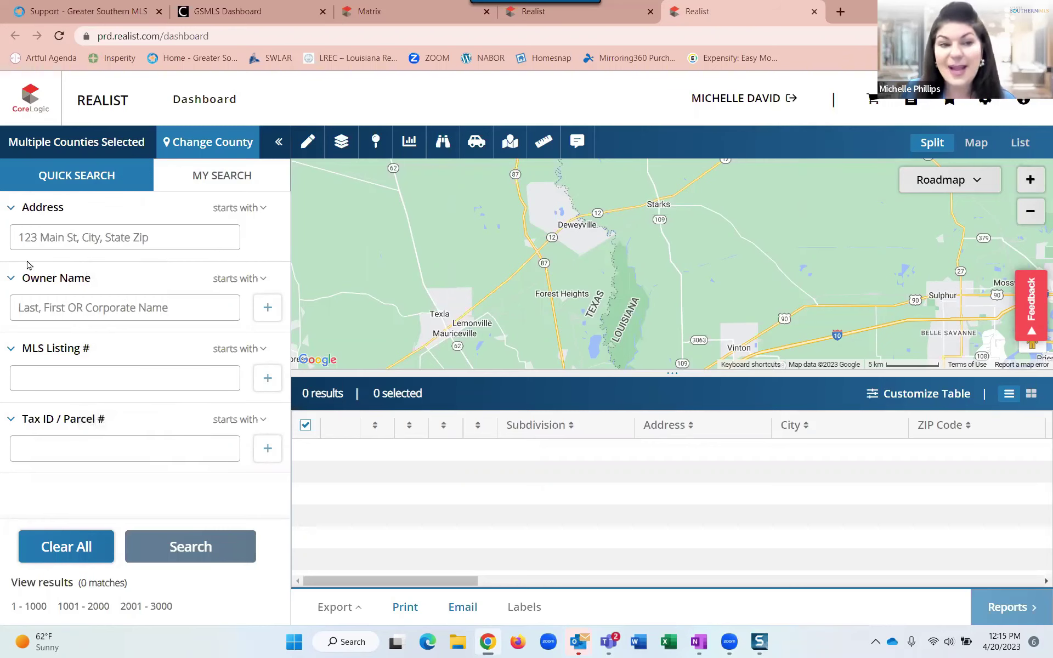
left_click(38, 241)
key("BackSpace")
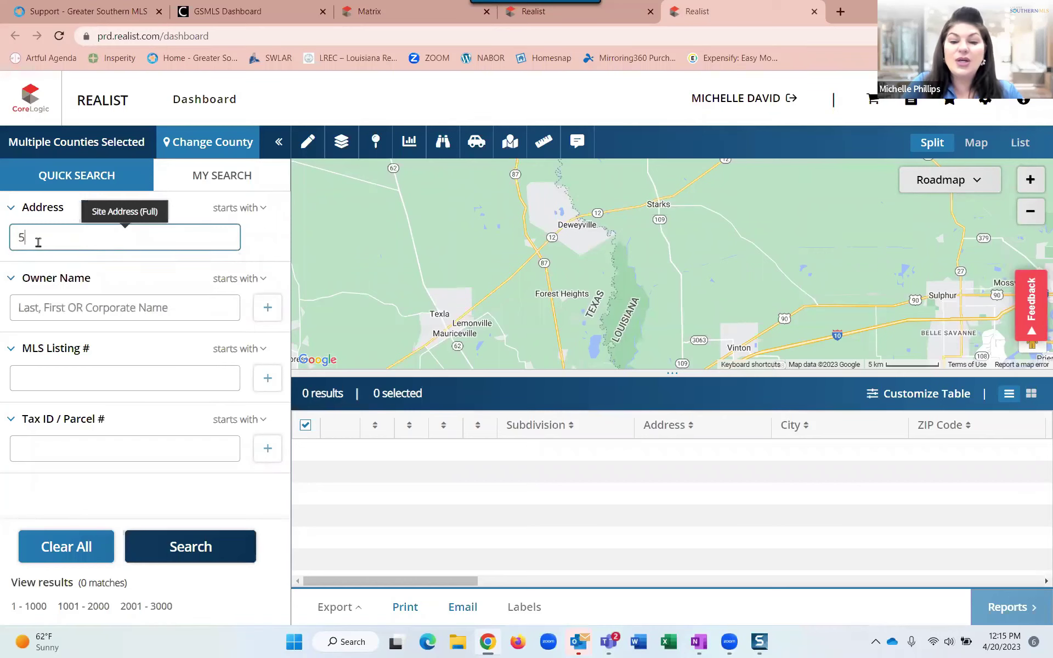
key("BackSpace")
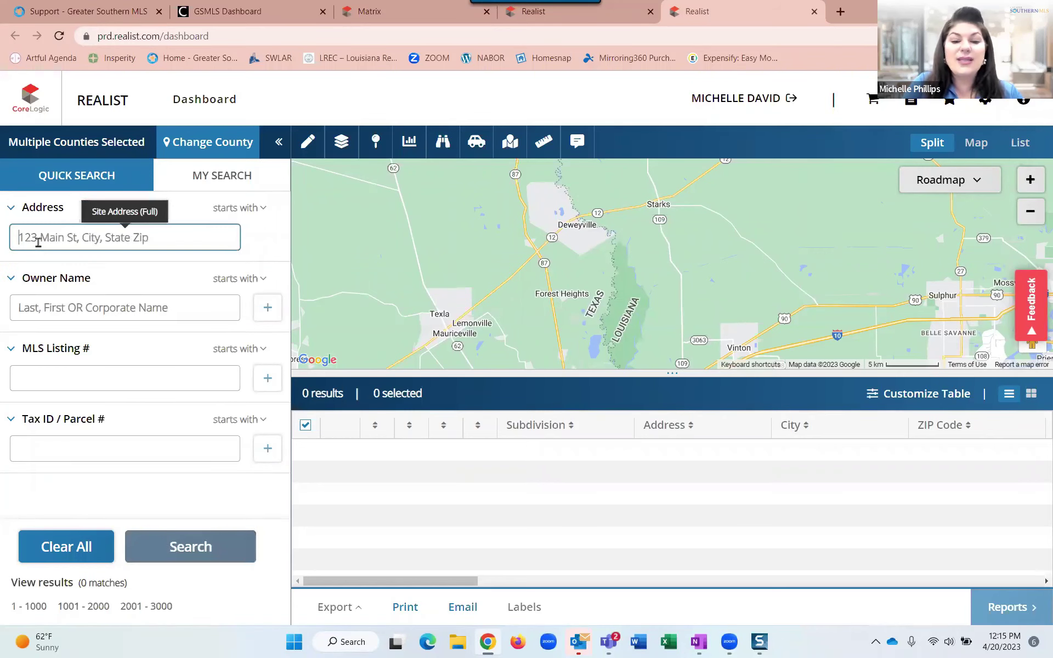
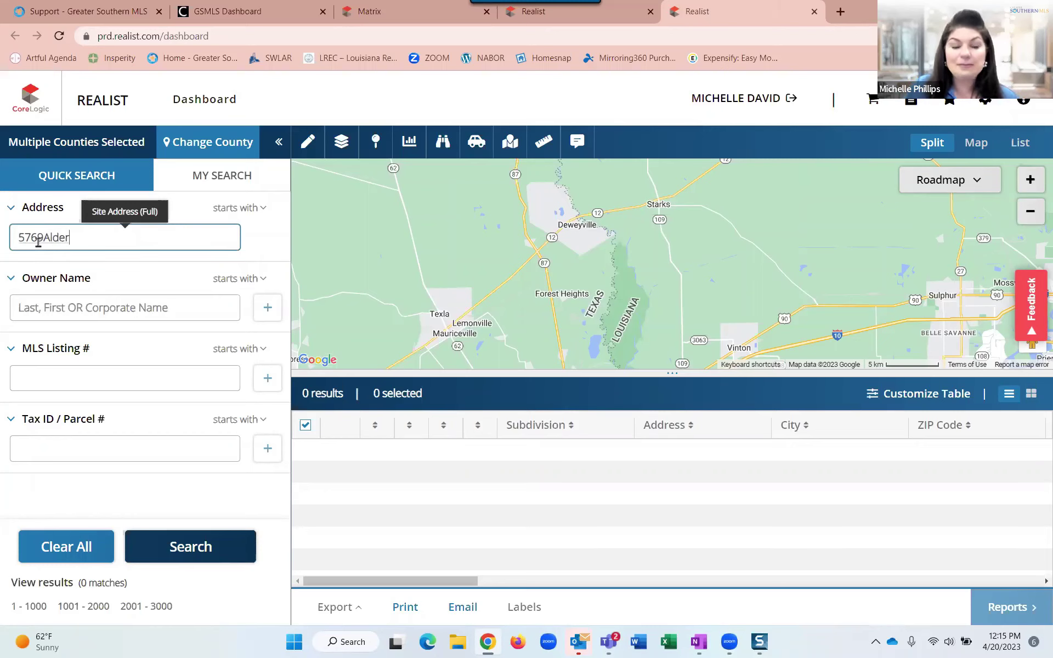
key("BackSpace")
key("BackSpace")
key("BackSpace")
key("BackSpace")
key("BackSpace")
key("BackSpace")
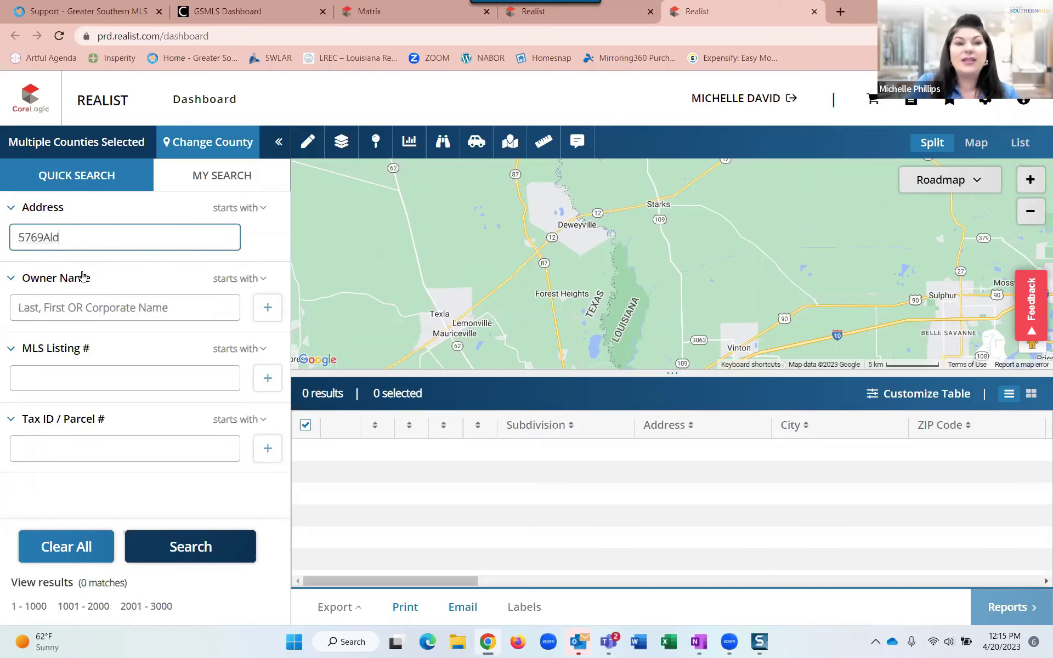
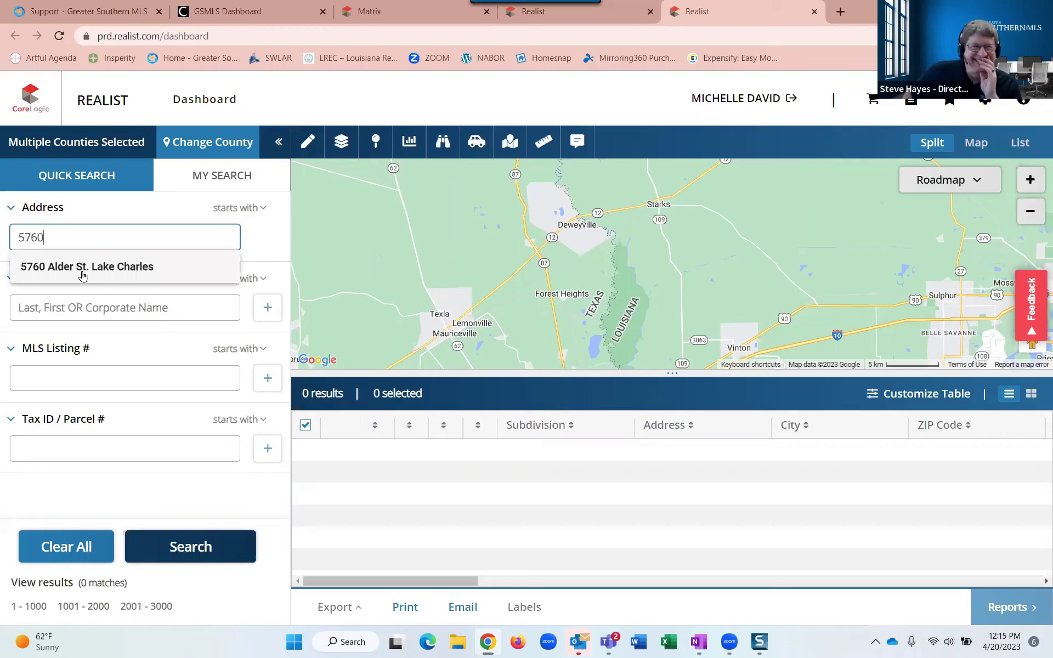
key("BackSpace")
key("BackSpace")
key("BackSpace")
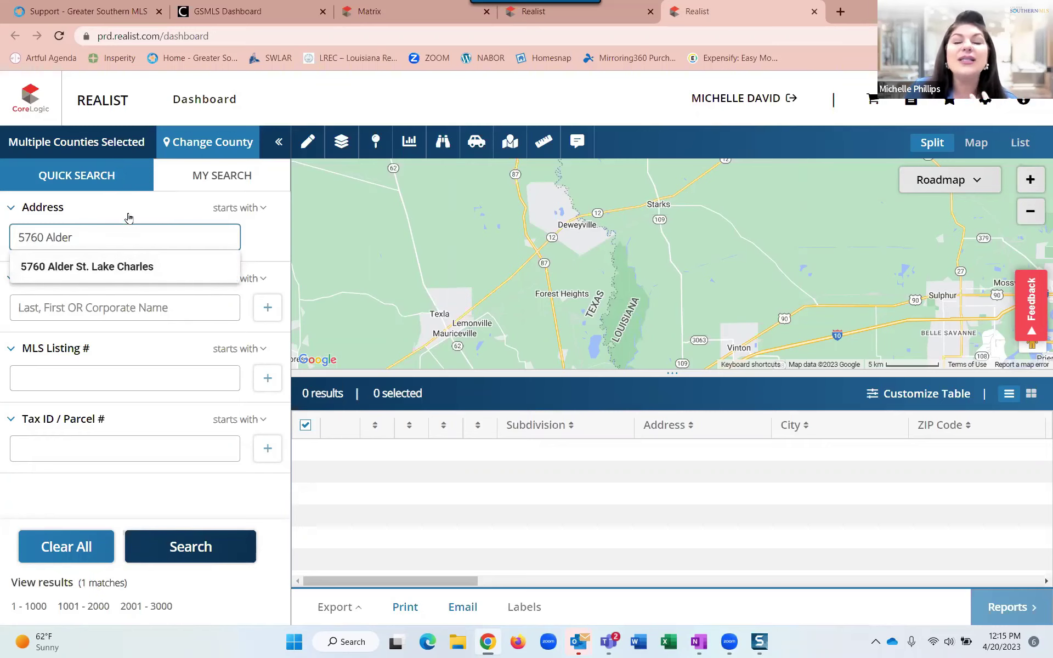
left_click(267, 262)
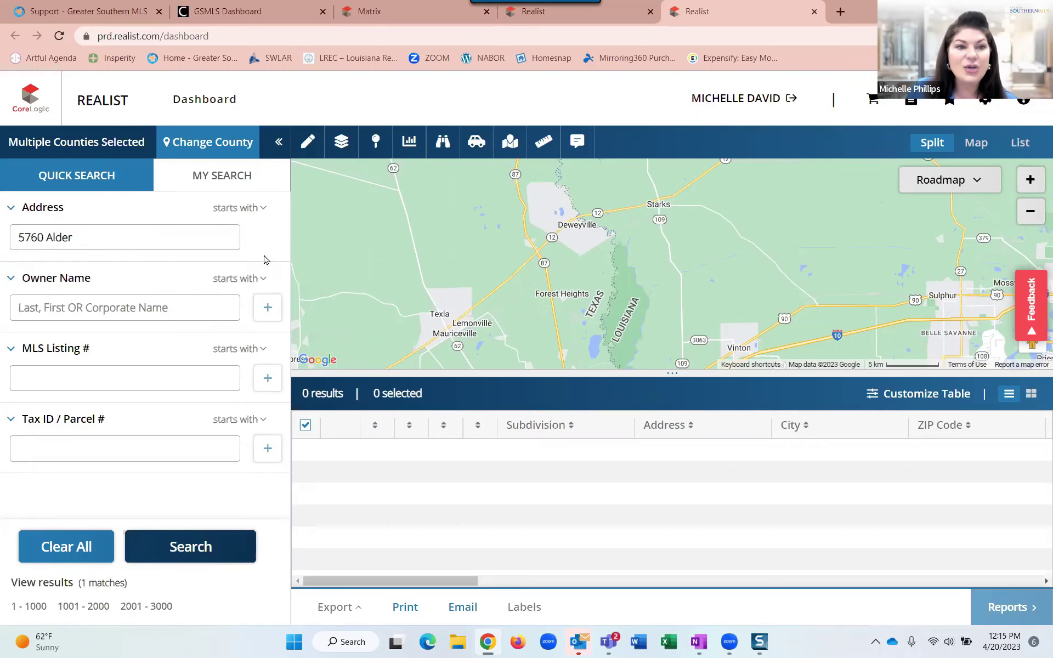
left_click(109, 241)
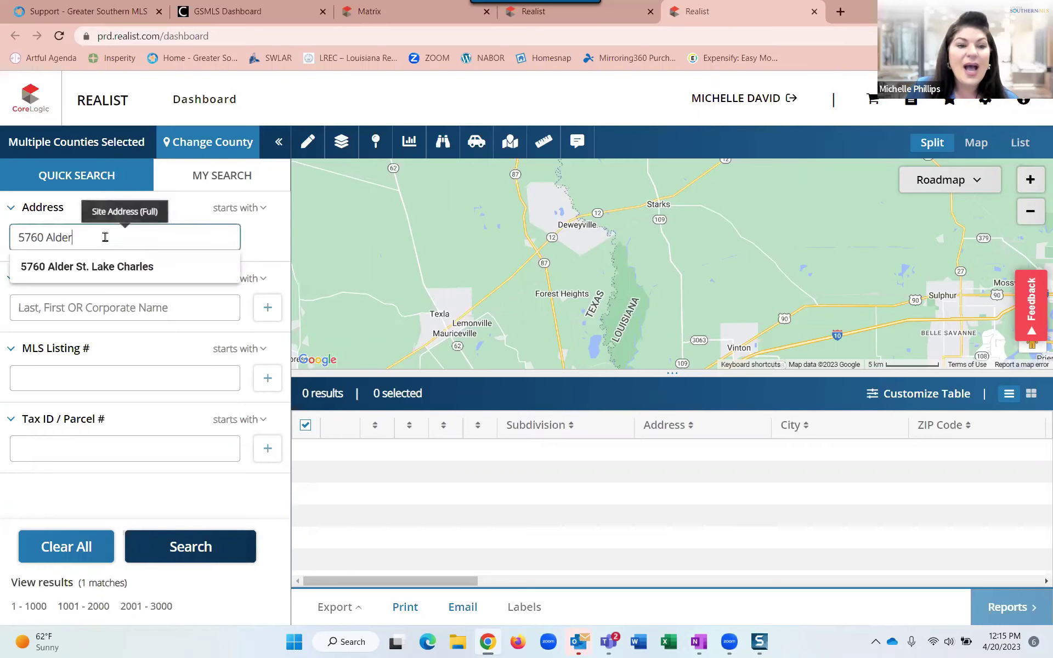
left_click(92, 598)
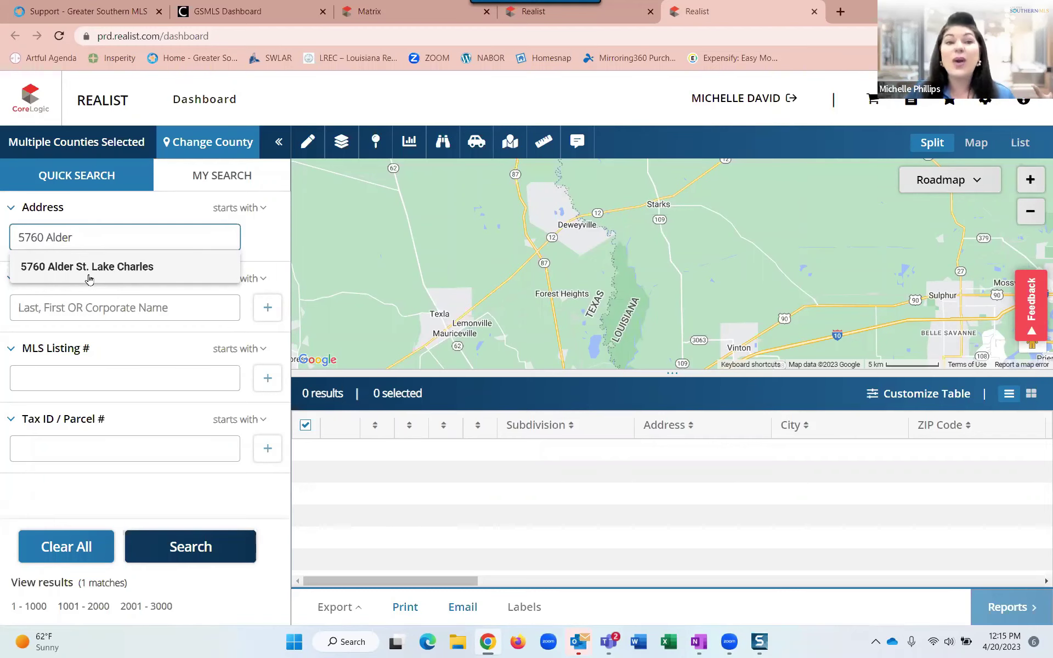
left_click(89, 278)
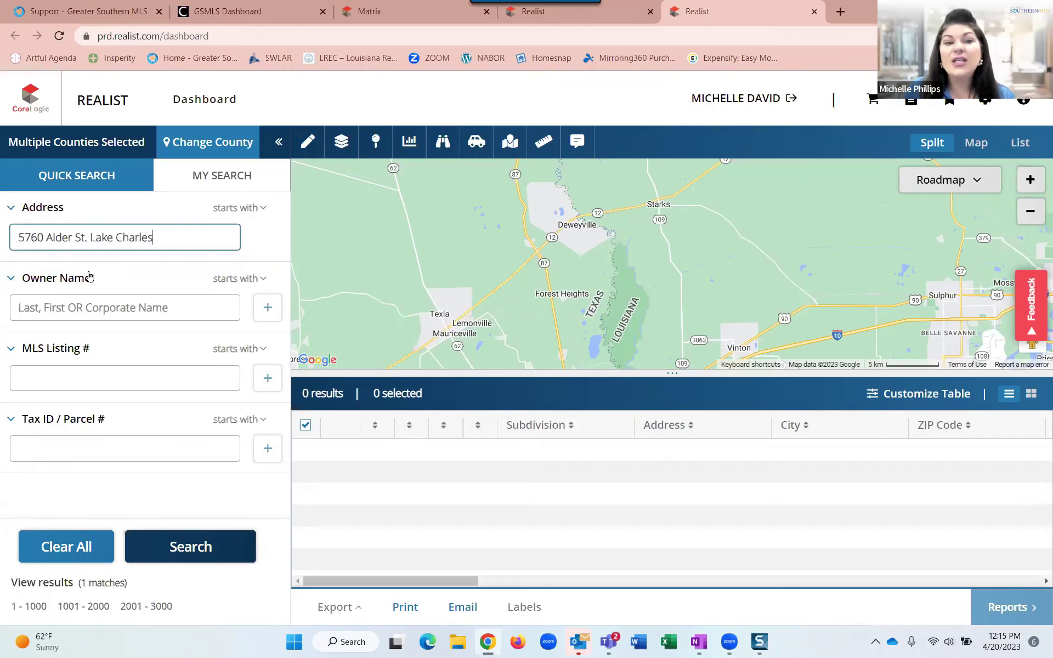
left_click(89, 593)
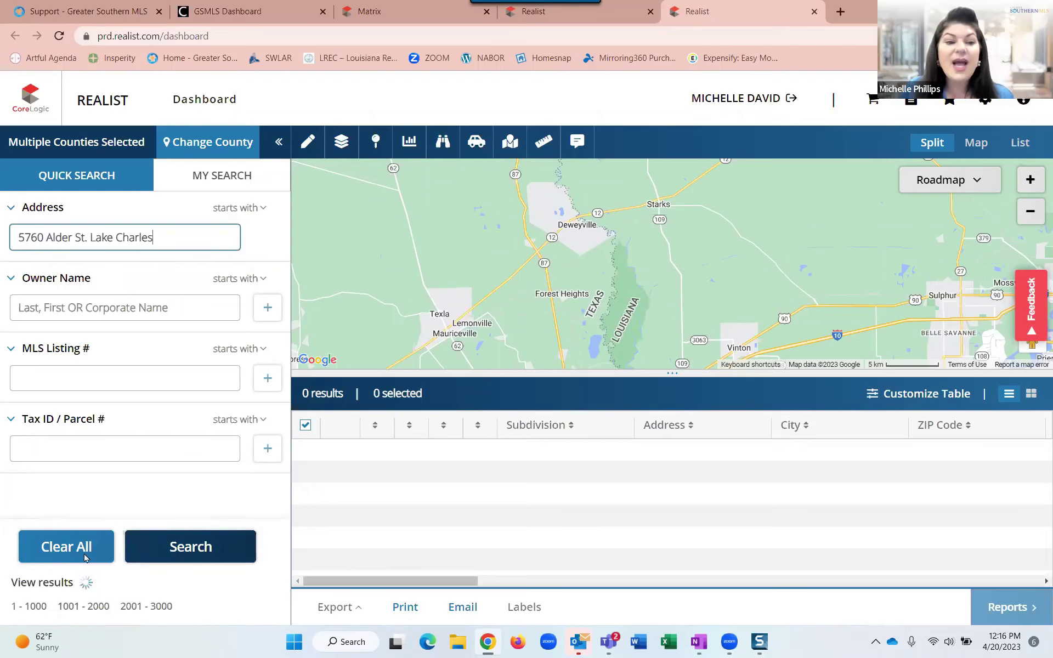
left_click(190, 551)
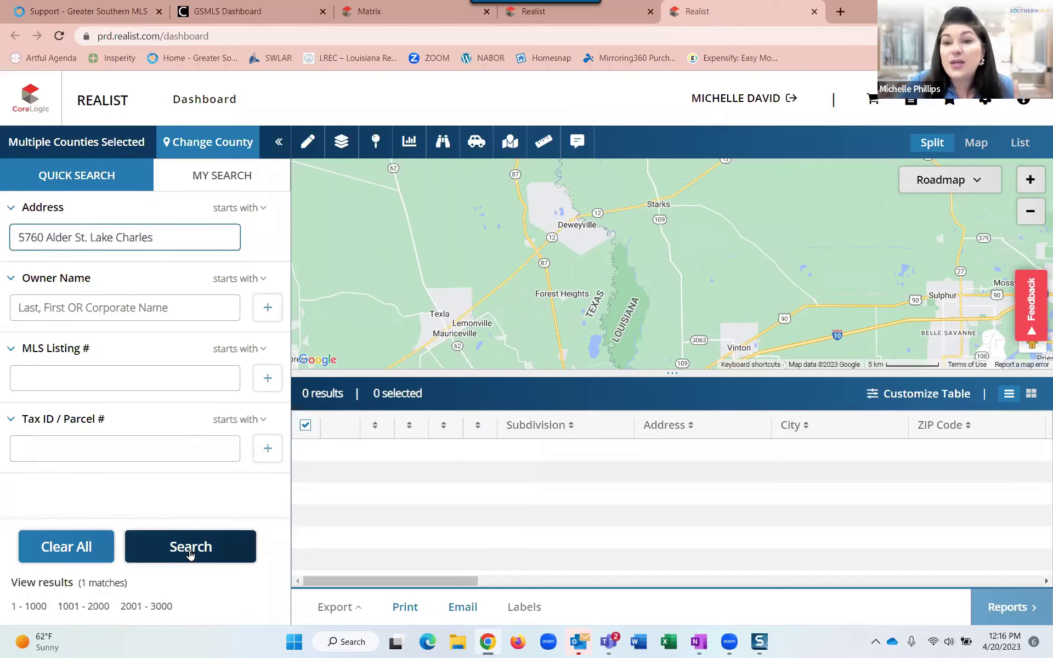
Run the search and review the Property Details: 4 beds, 2 baths, $281,000 sale, 2,240 sq ft.
left_click(189, 553)
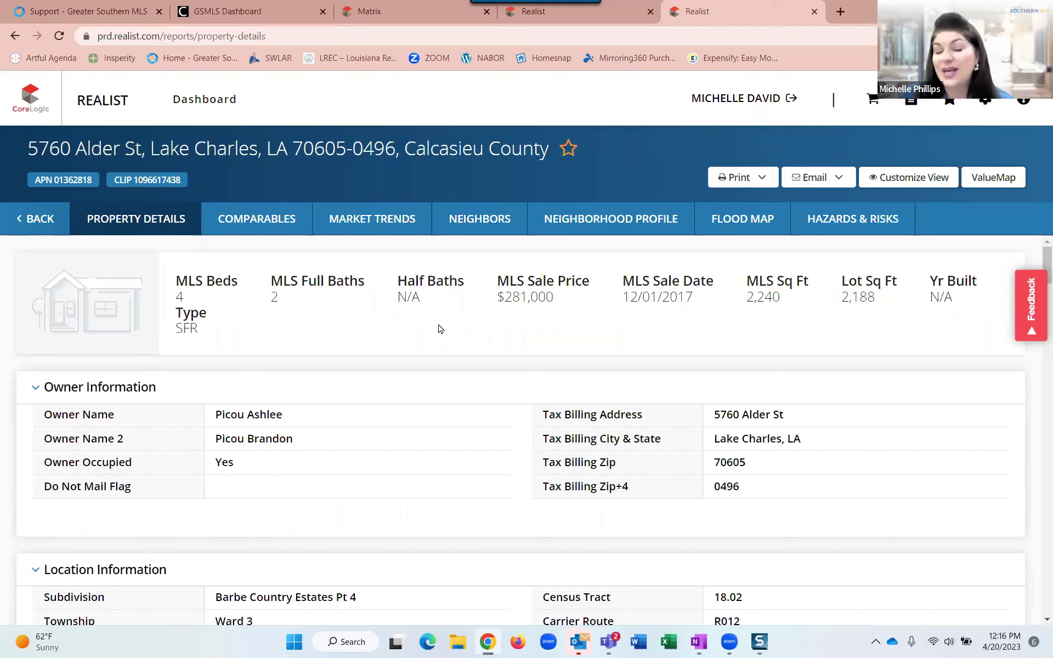
left_click(132, 231)
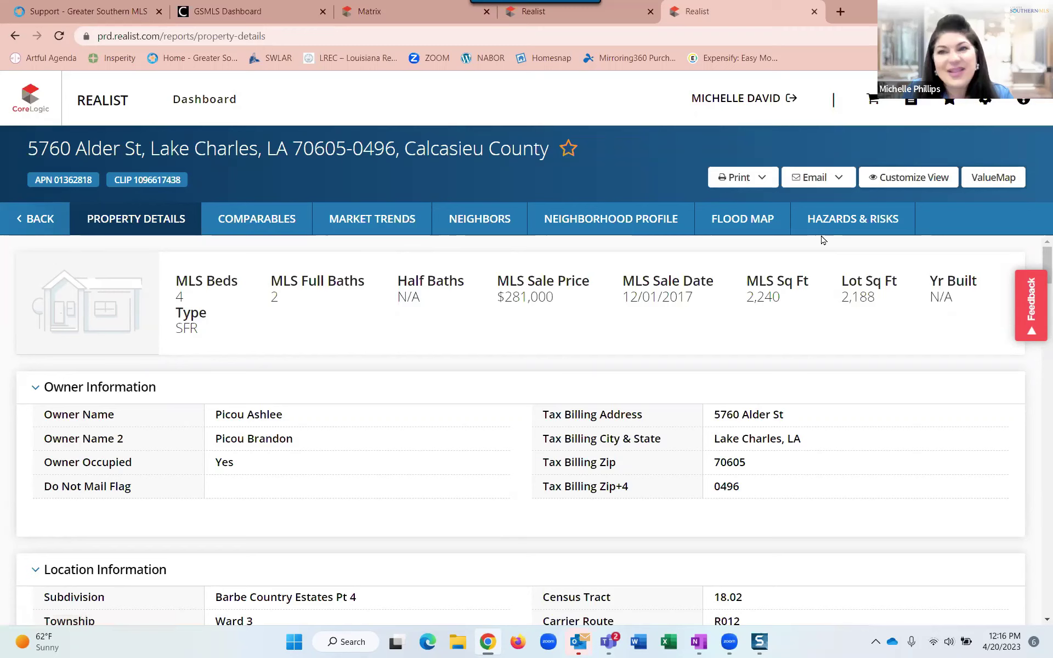
left_click(122, 220)
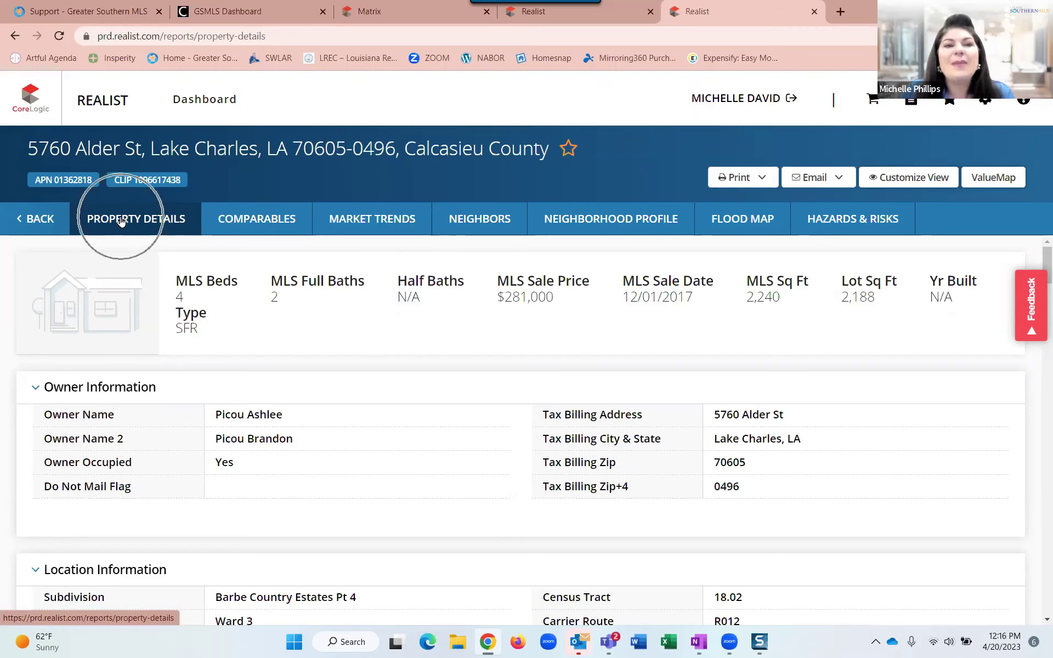
left_click(121, 219)
left_click(121, 219)
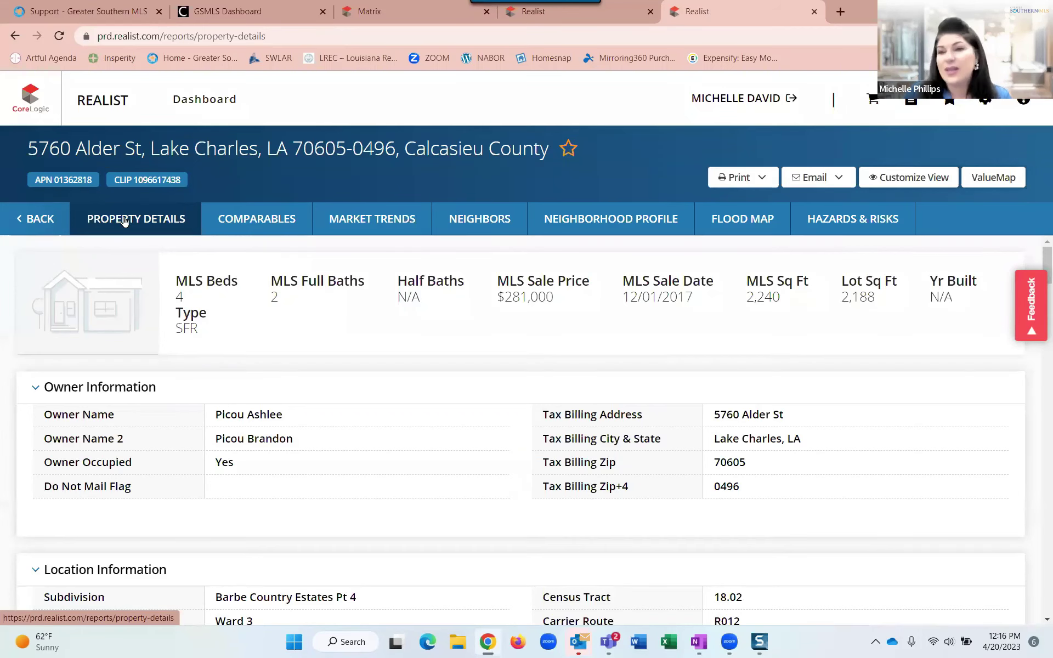
scroll(277, 291, "down", 2)
scroll(277, 291, "up", 2)
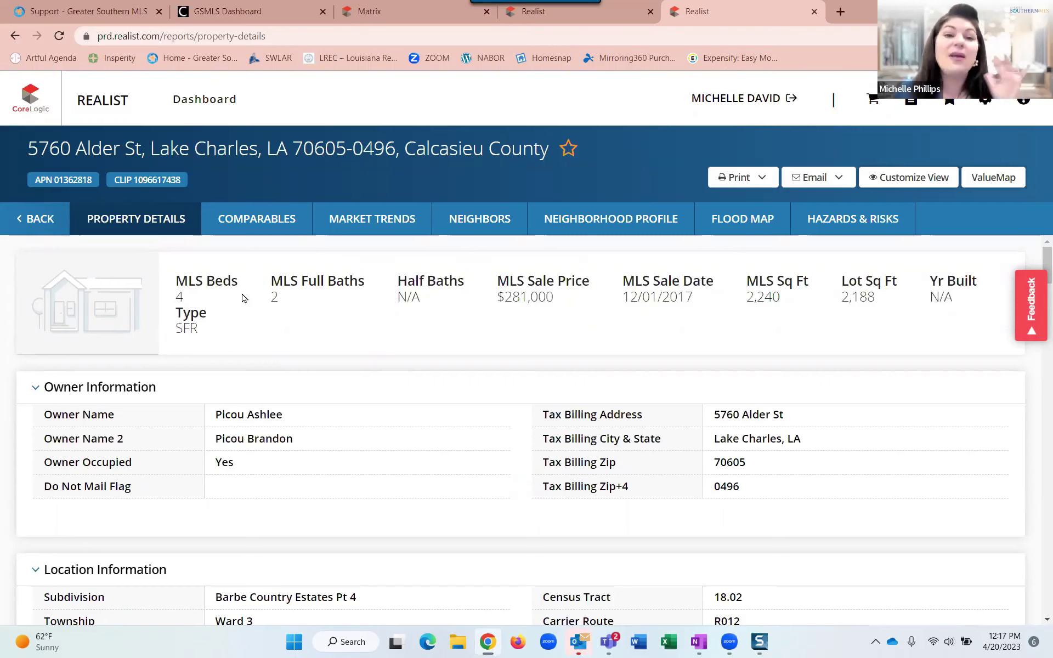
scroll(256, 307, "down", 2)
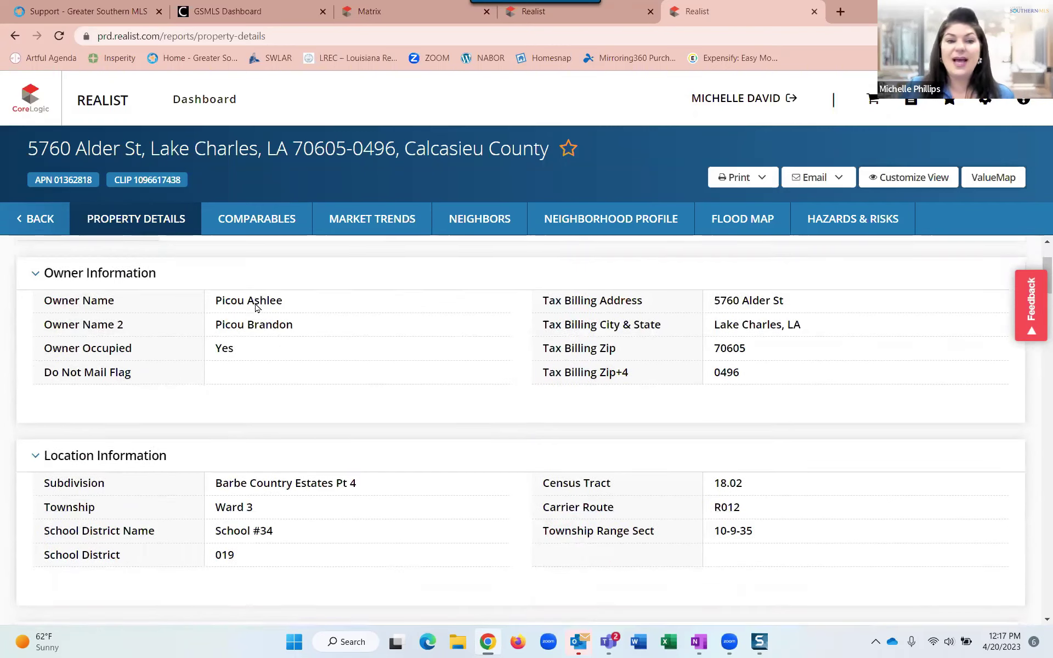
scroll(277, 340, "up", 2)
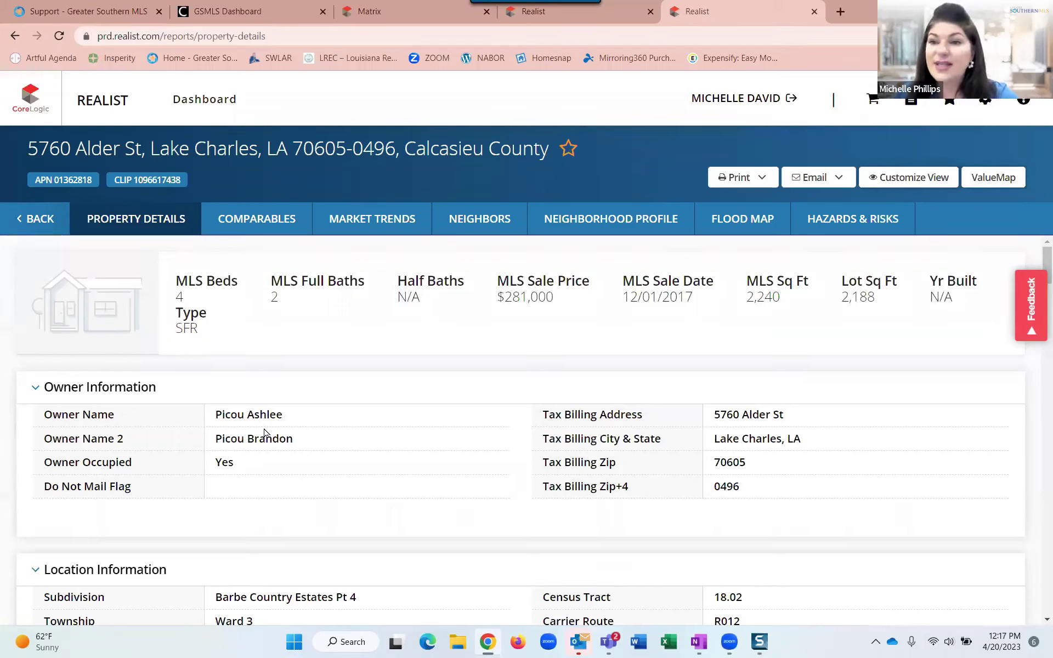
left_click(231, 464)
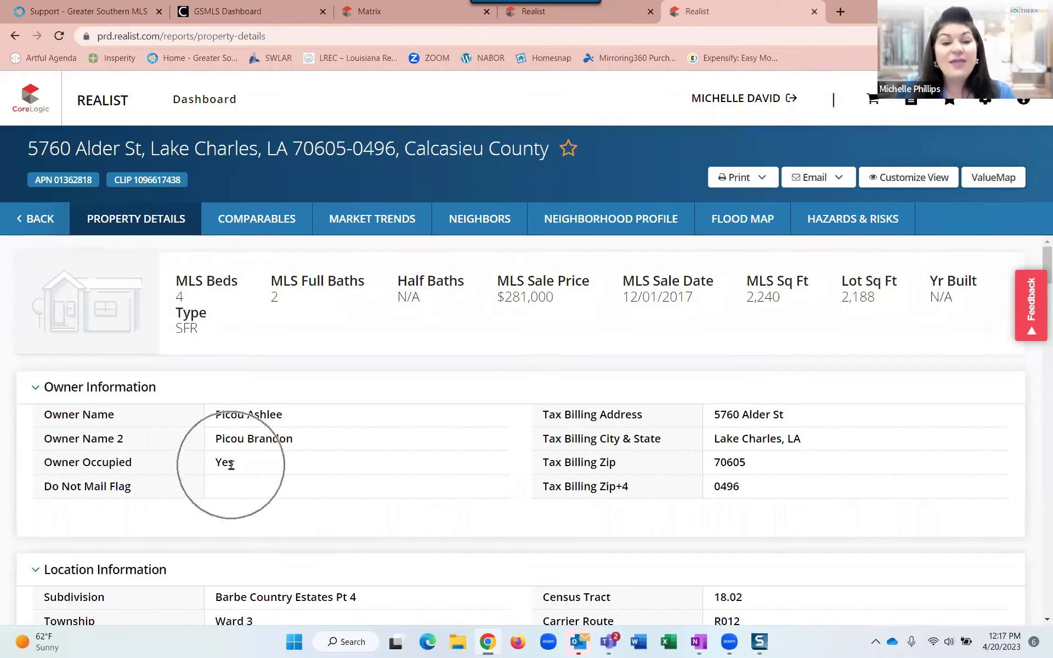
left_click(254, 460)
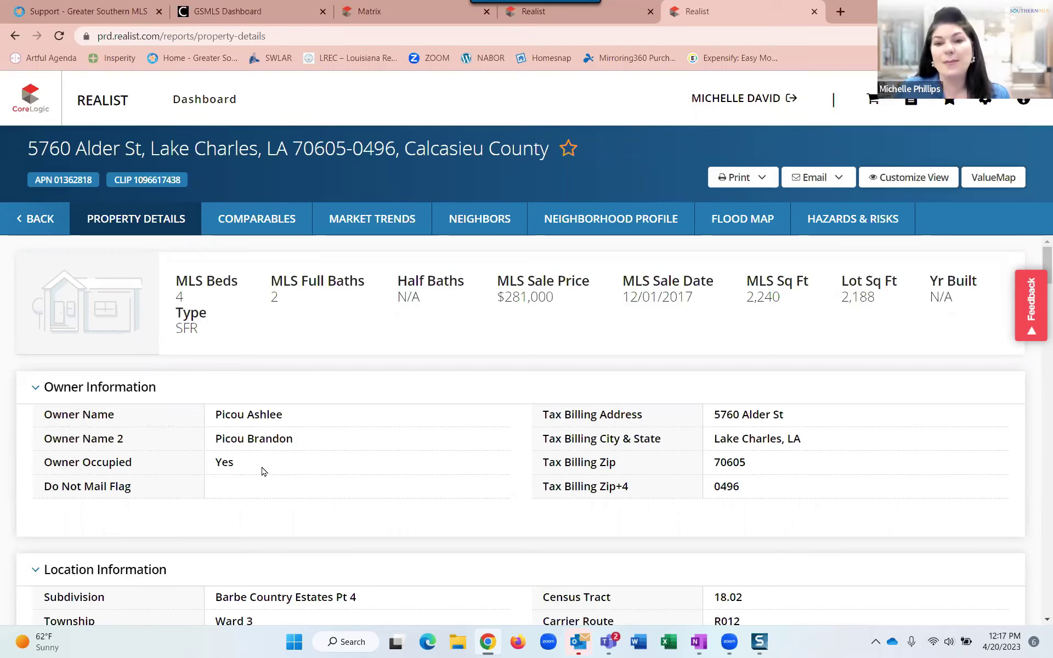
scroll(262, 471, "down", 2)
scroll(263, 471, "down", 2)
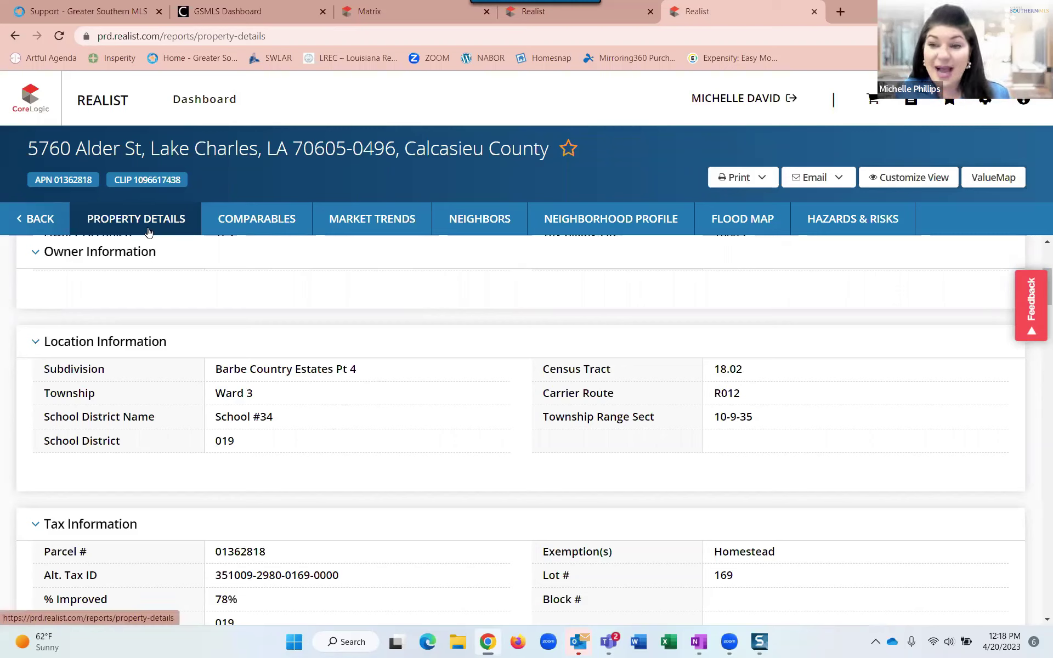
left_click(744, 181)
left_click(743, 181)
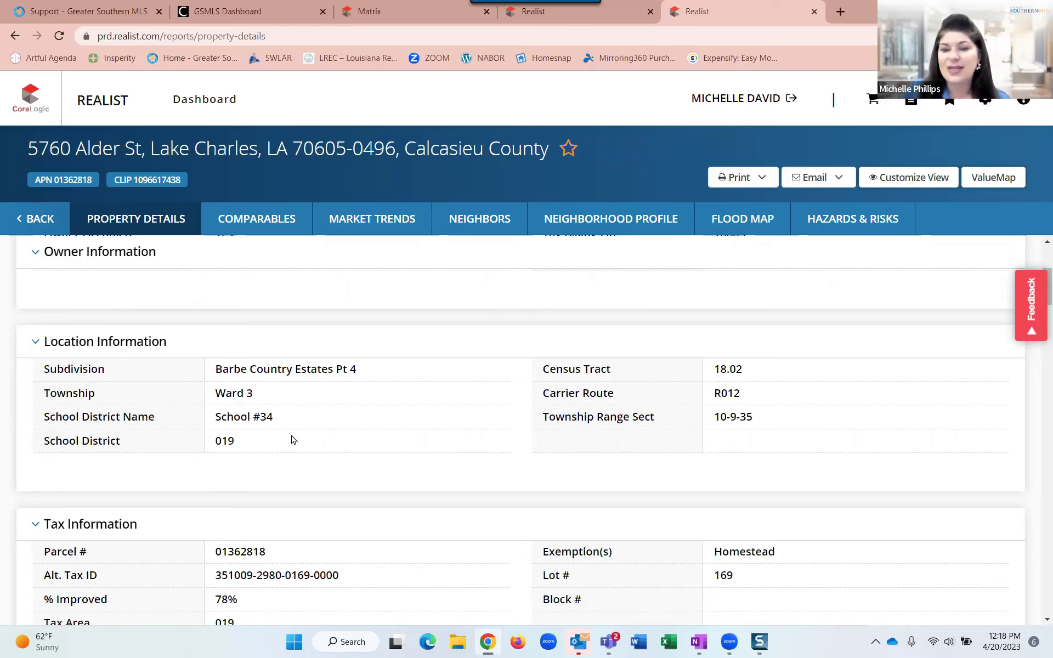
Scroll through Assessment & Tax to Characteristics: Single Family Residence, built 2004, slab foundation.
scroll(293, 440, "down", 2)
scroll(250, 338, "down", 2)
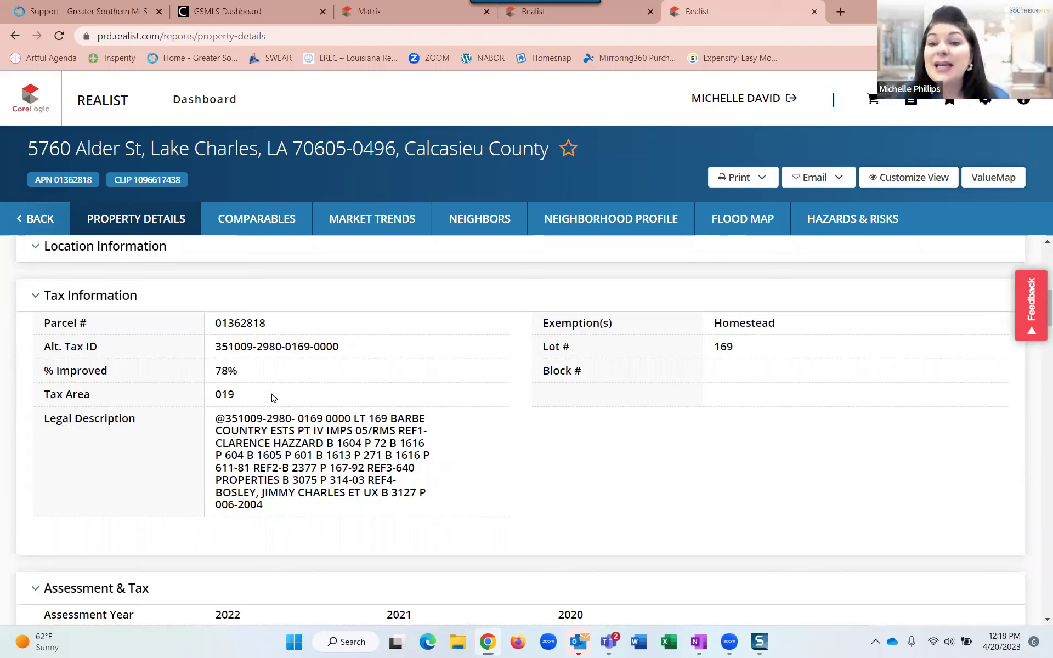
scroll(272, 397, "down", 4)
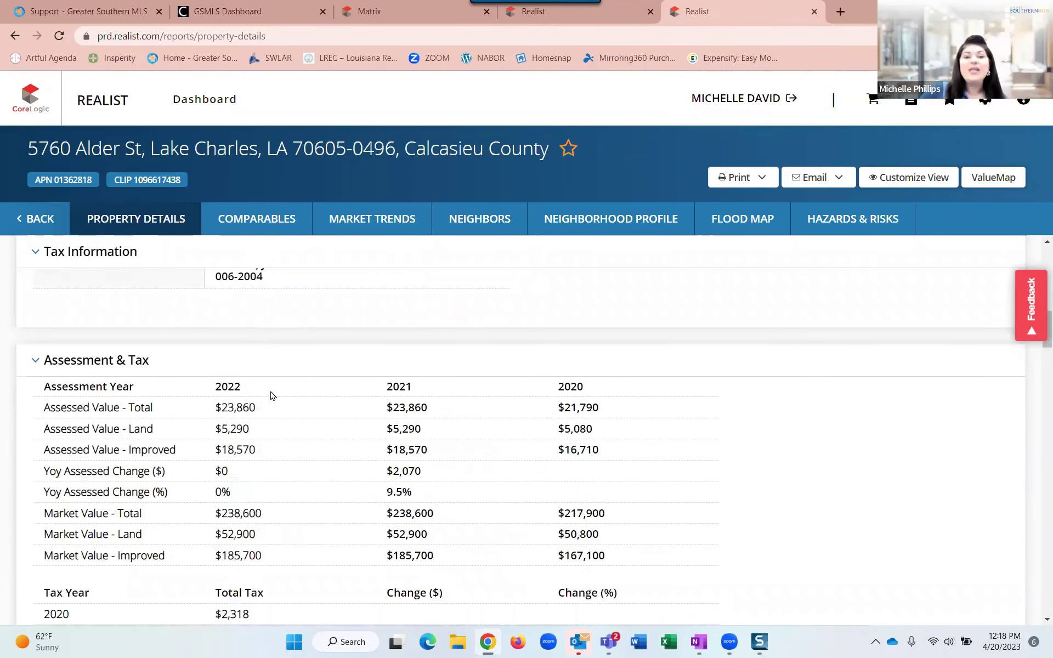
scroll(271, 395, "down", 2)
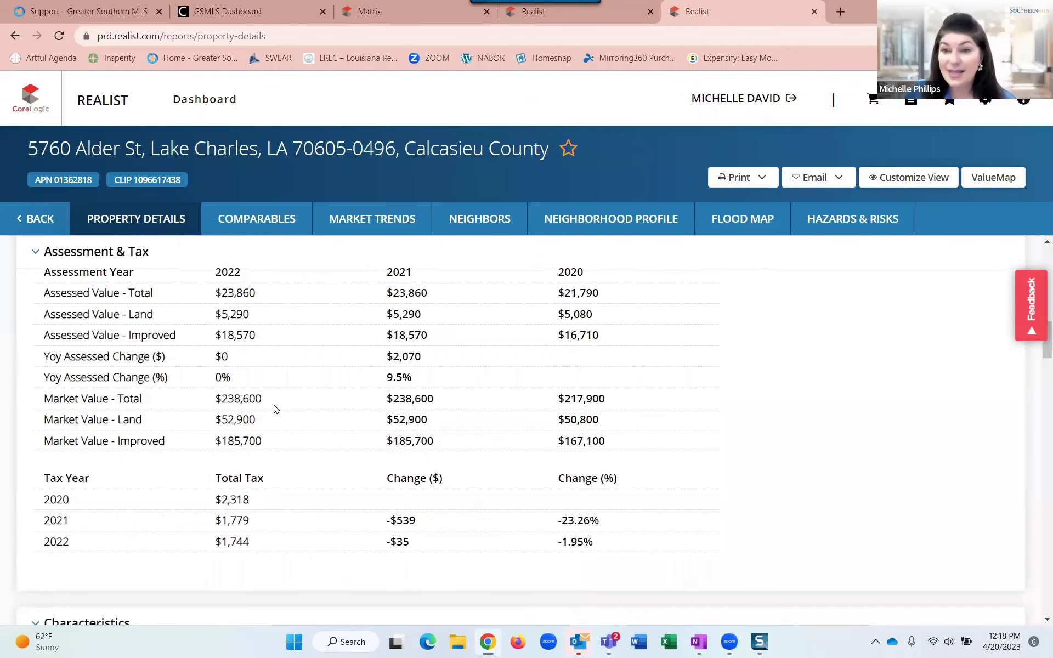
scroll(273, 408, "up", 2)
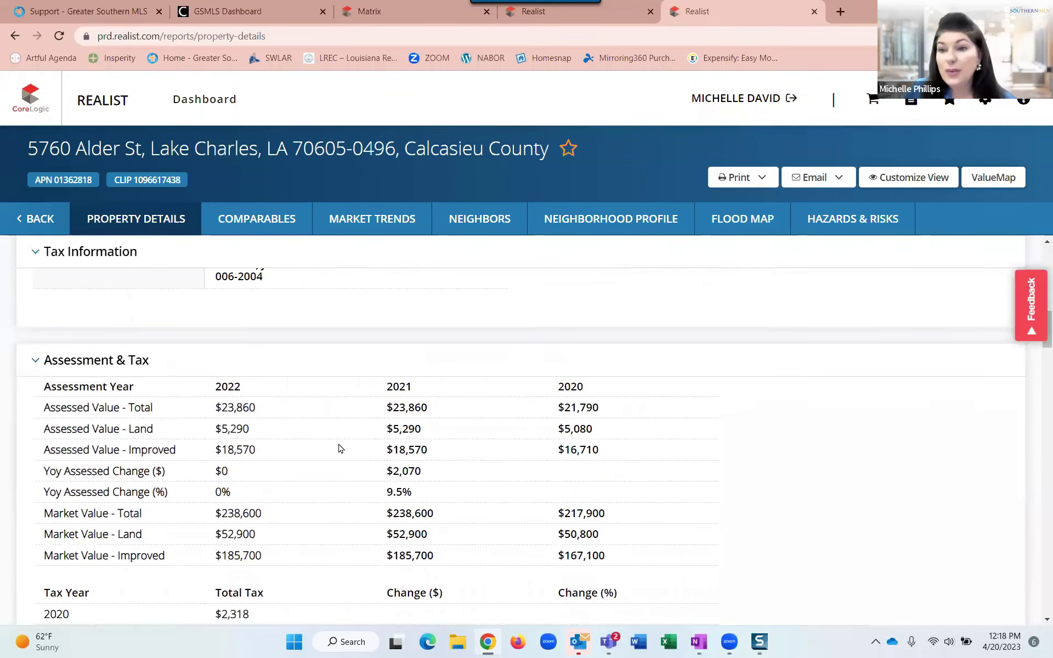
scroll(339, 449, "down", 6)
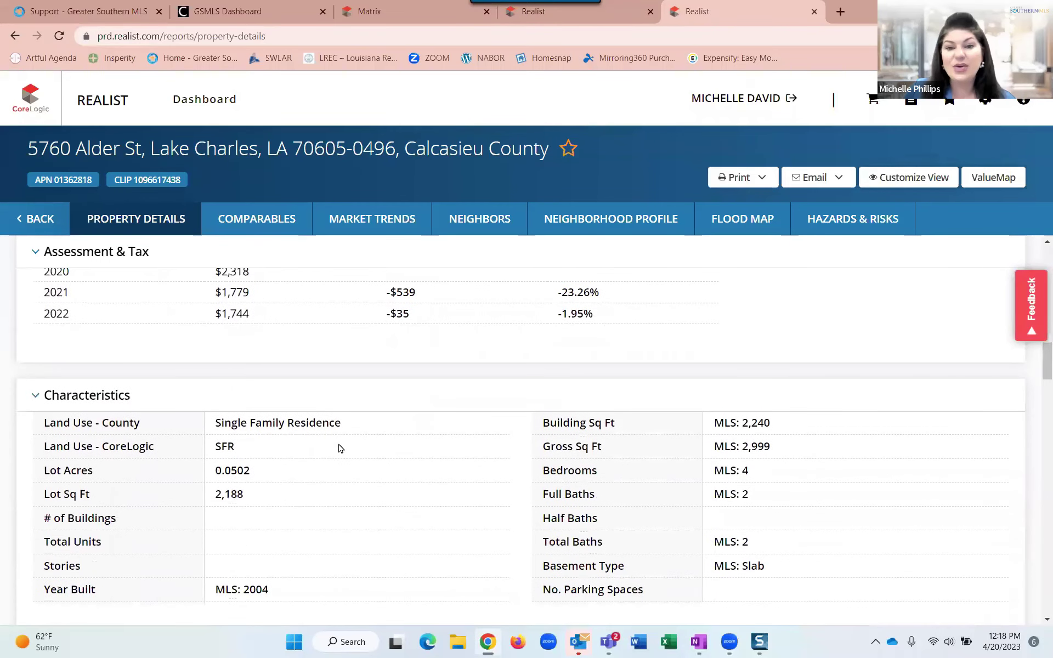
scroll(339, 449, "down", 2)
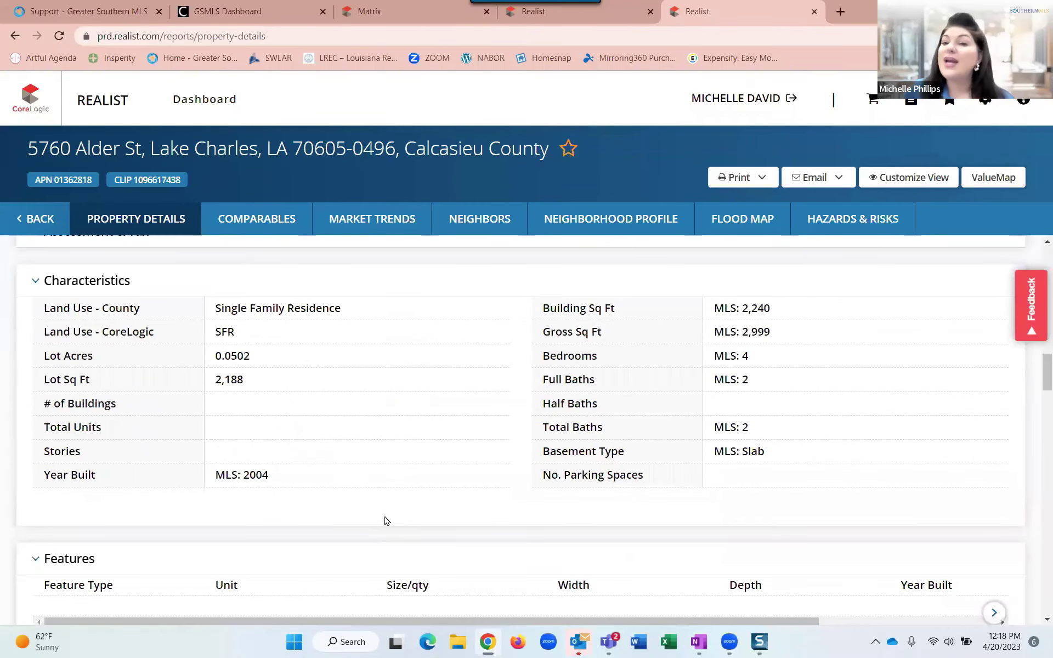
scroll(383, 522, "down", 2)
scroll(633, 413, "up", 2)
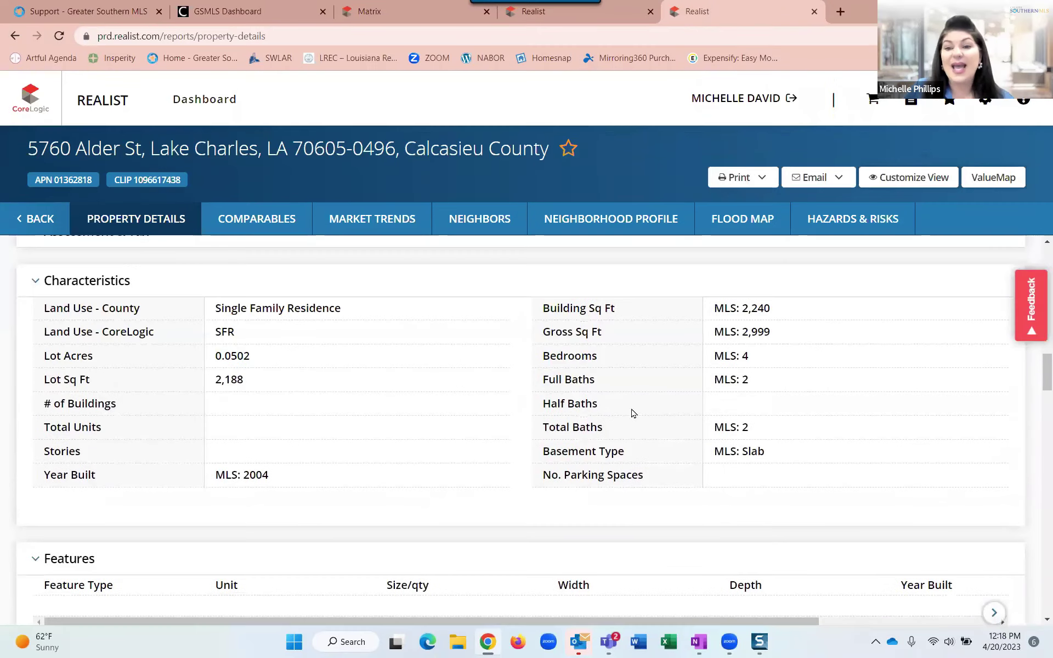
left_click(716, 381)
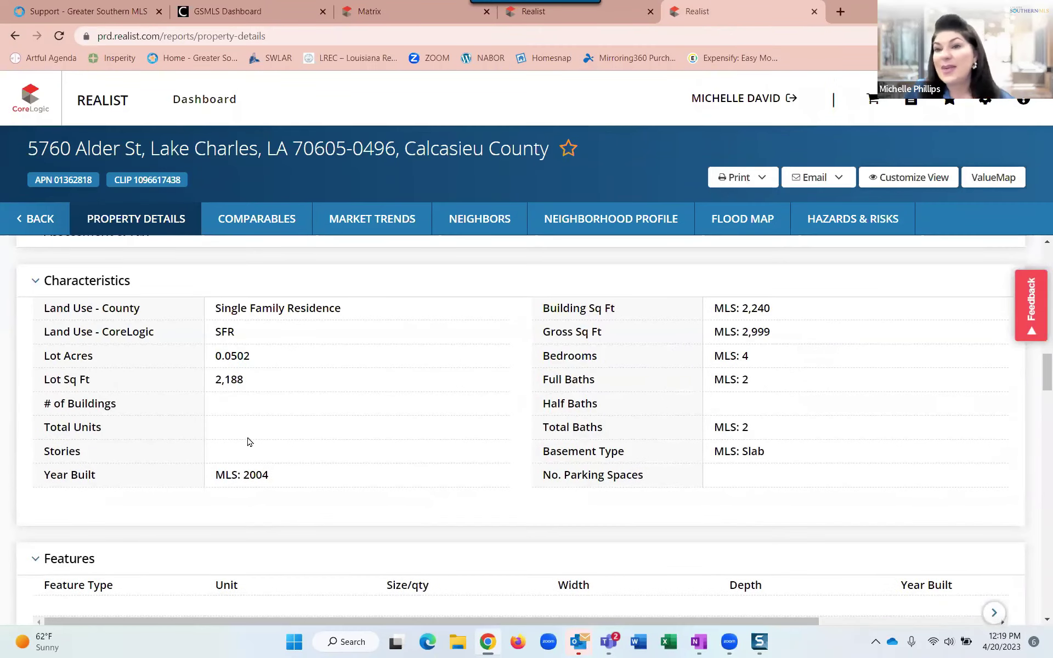
Scroll past Listing Information to the sales history showing $125.45 per sq ft and a $252,000 2013 sale.
scroll(249, 442, "down", 5)
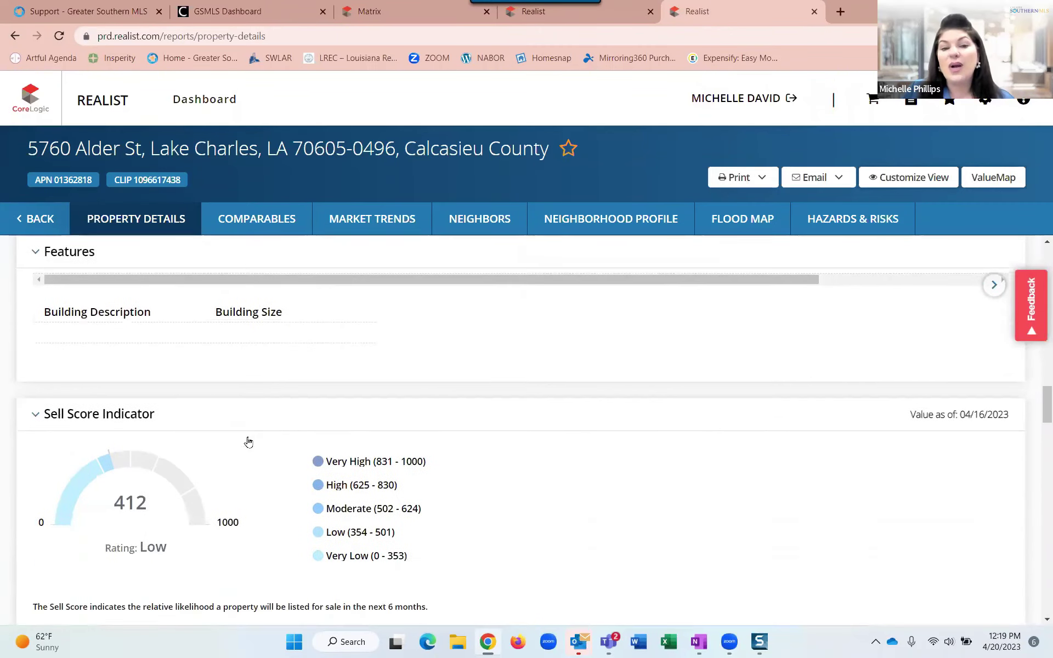
scroll(247, 438, "down", 2)
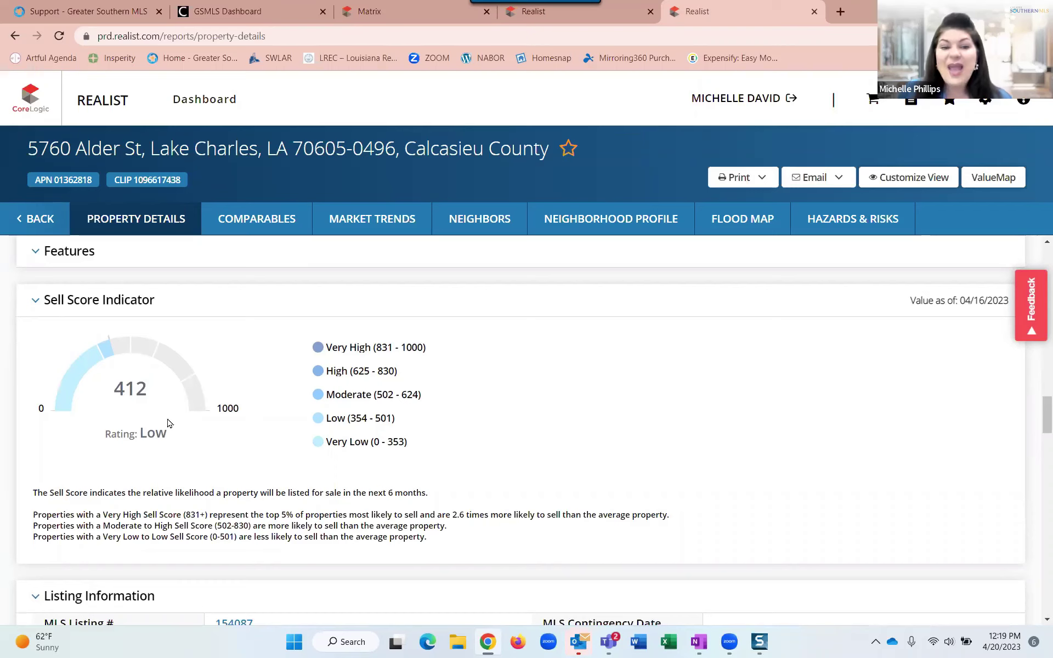
key("ctrl")
key("ctrl")
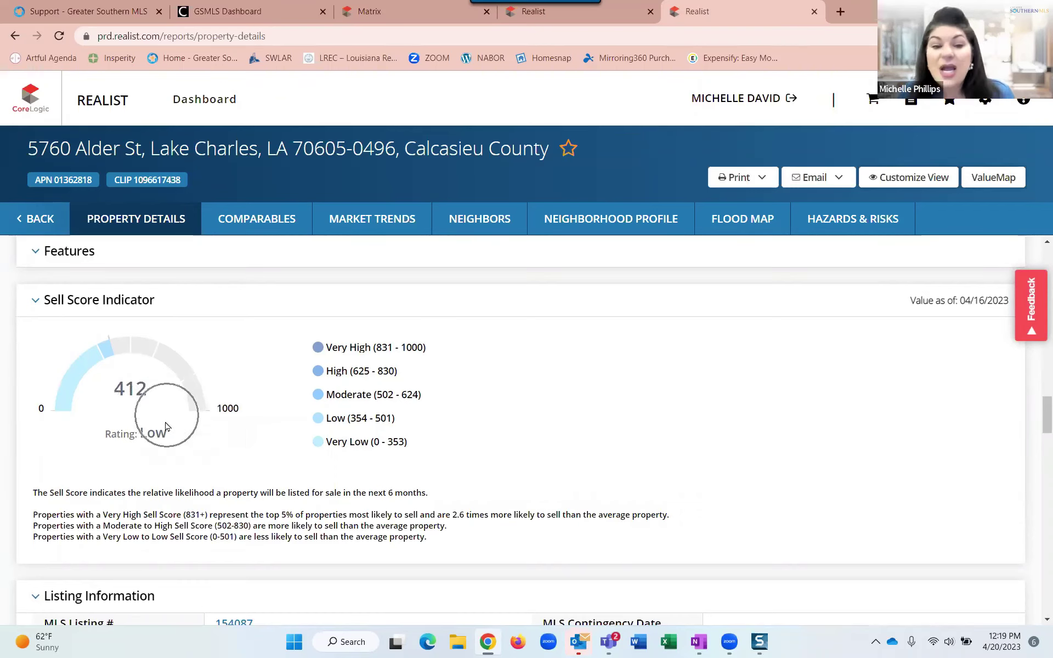
key("ctrl")
key("ctrl")
key("ctrl")
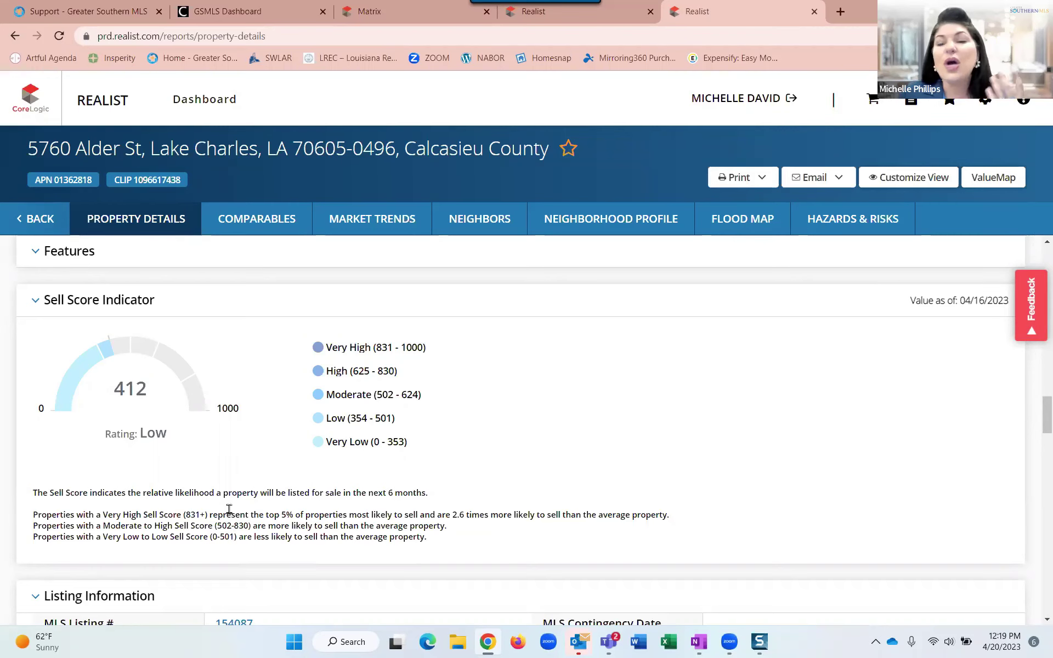
scroll(229, 509, "down", 2)
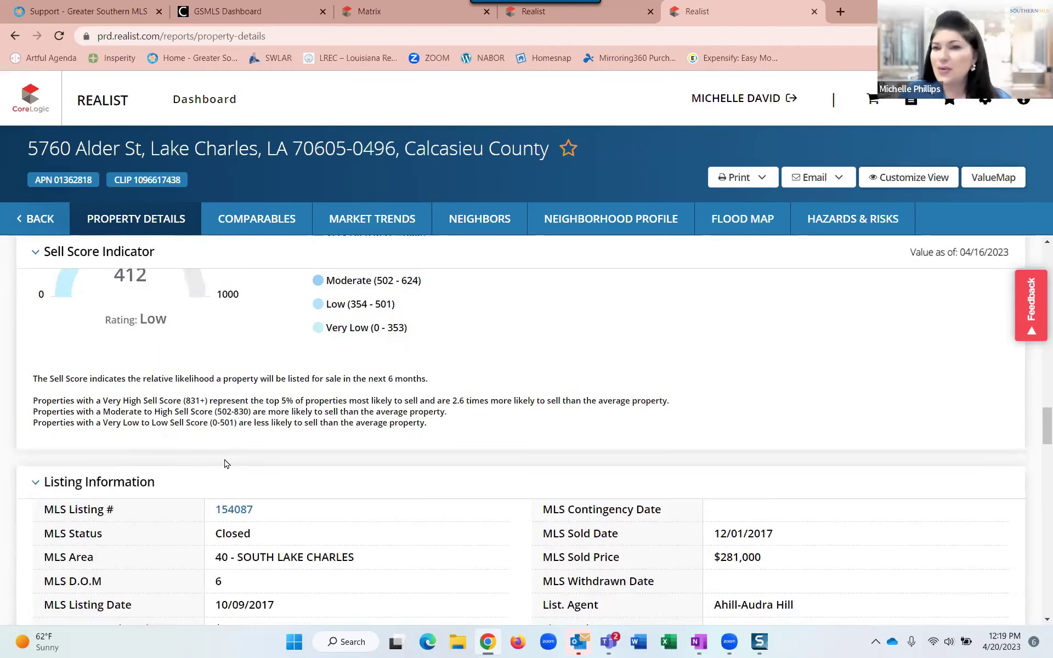
scroll(227, 464, "down", 2)
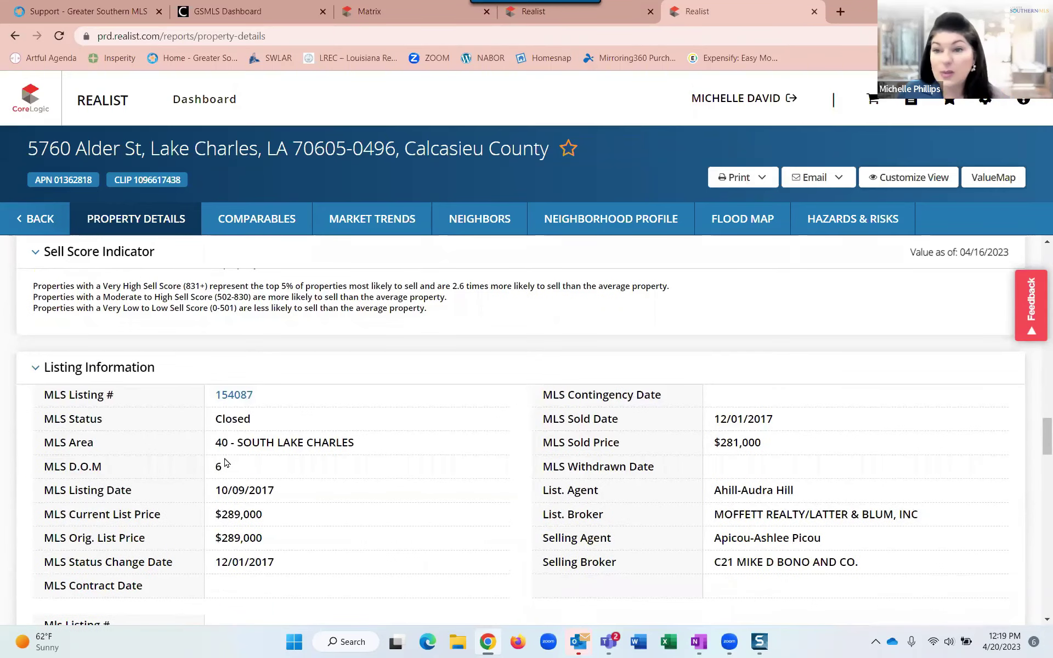
scroll(225, 463, "down", 2)
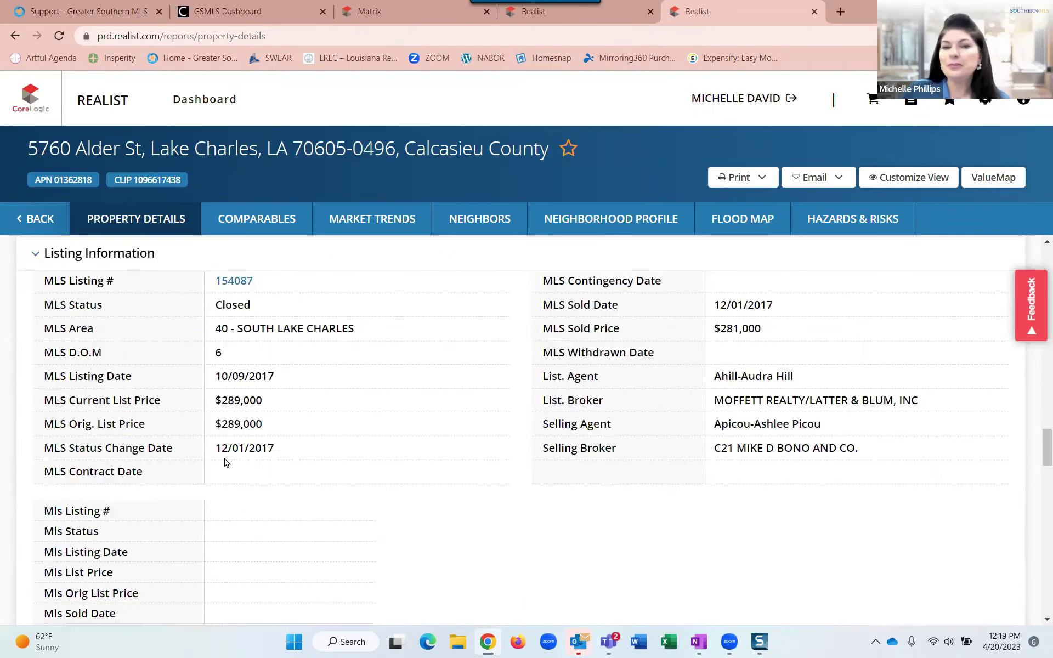
scroll(222, 460, "down", 2)
scroll(377, 422, "down", 4)
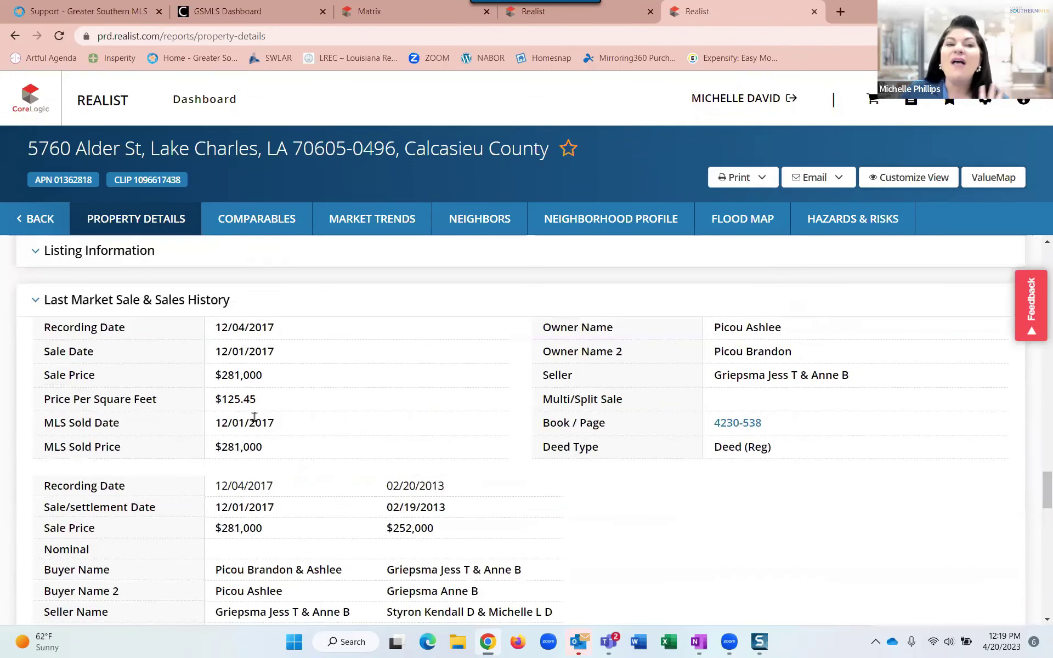
Scroll to Mortgage History showing loans of $150,000, $266,950 and a $212,000 VA loan.
scroll(383, 438, "down", 2)
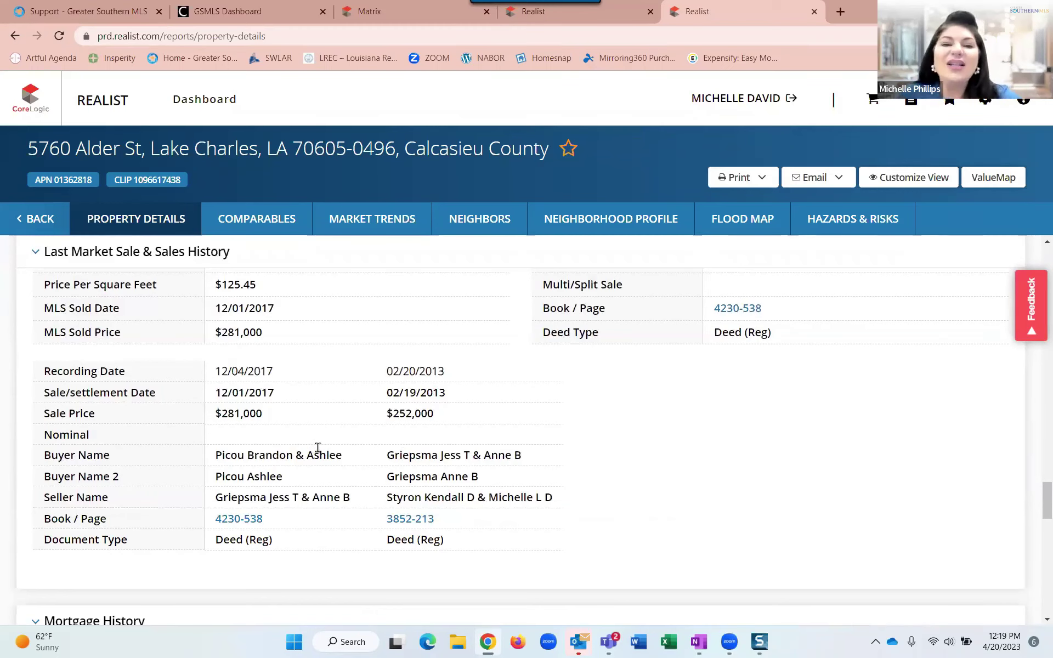
scroll(313, 450, "down", 2)
scroll(319, 449, "up", 1)
scroll(317, 447, "down", 5)
scroll(448, 500, "up", 2)
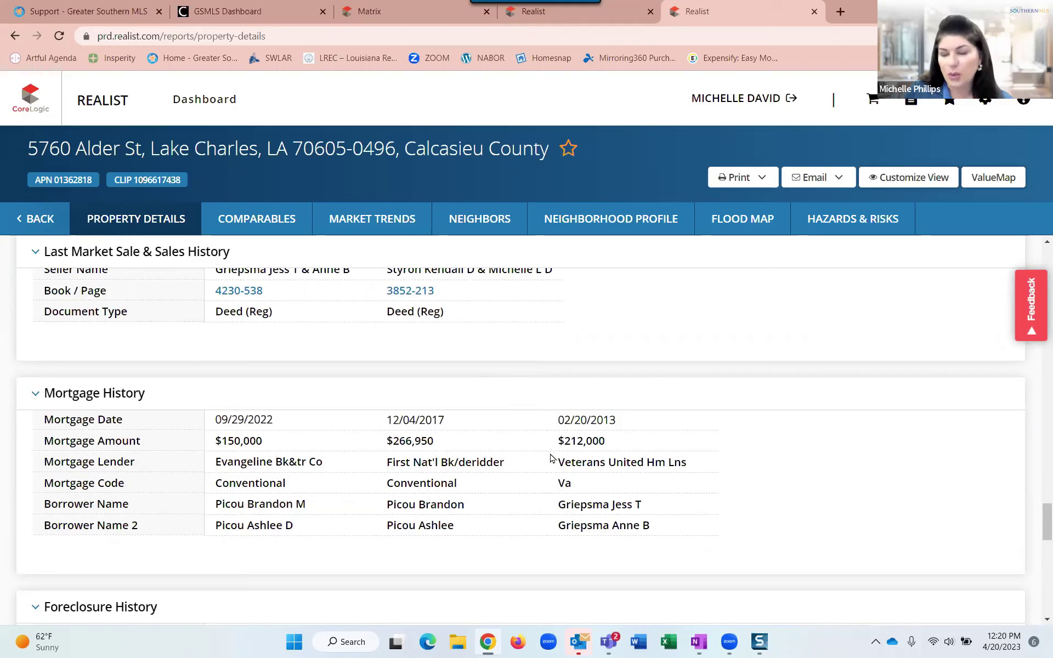
Read the three mortgages and scroll down to the empty Foreclosure History section.
key("ctrl")
key("ctrl")
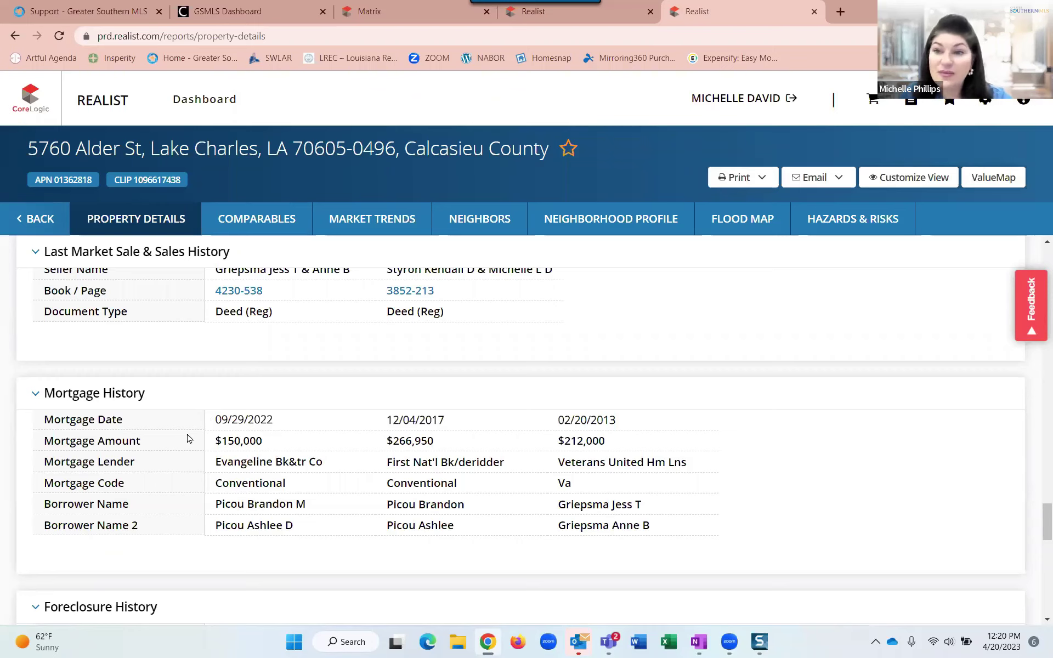
scroll(187, 439, "down", 2)
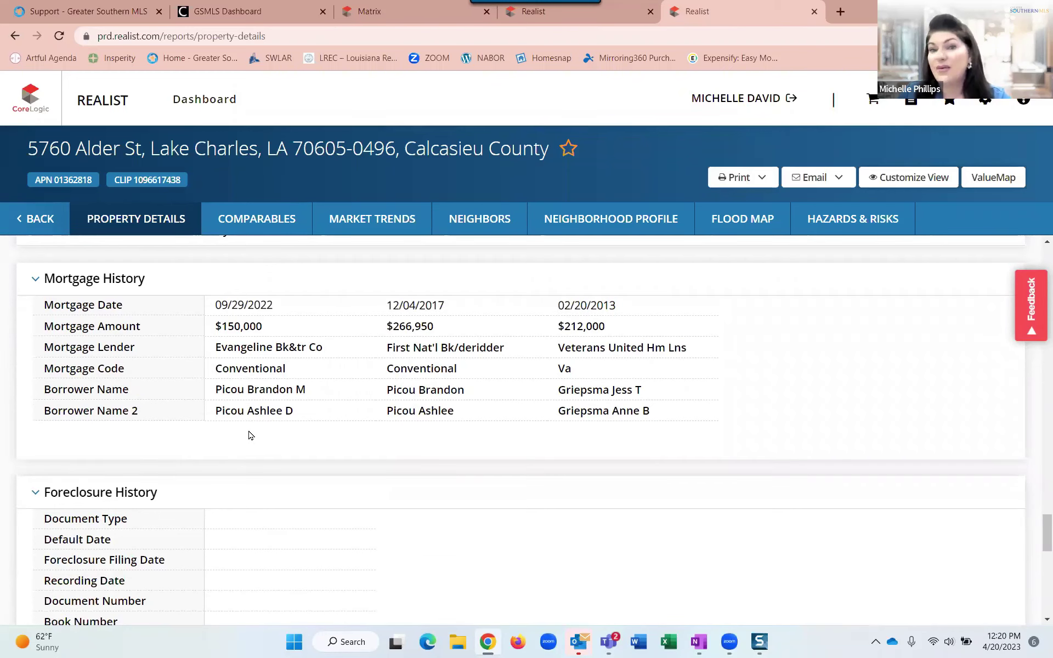
scroll(250, 435, "down", 4)
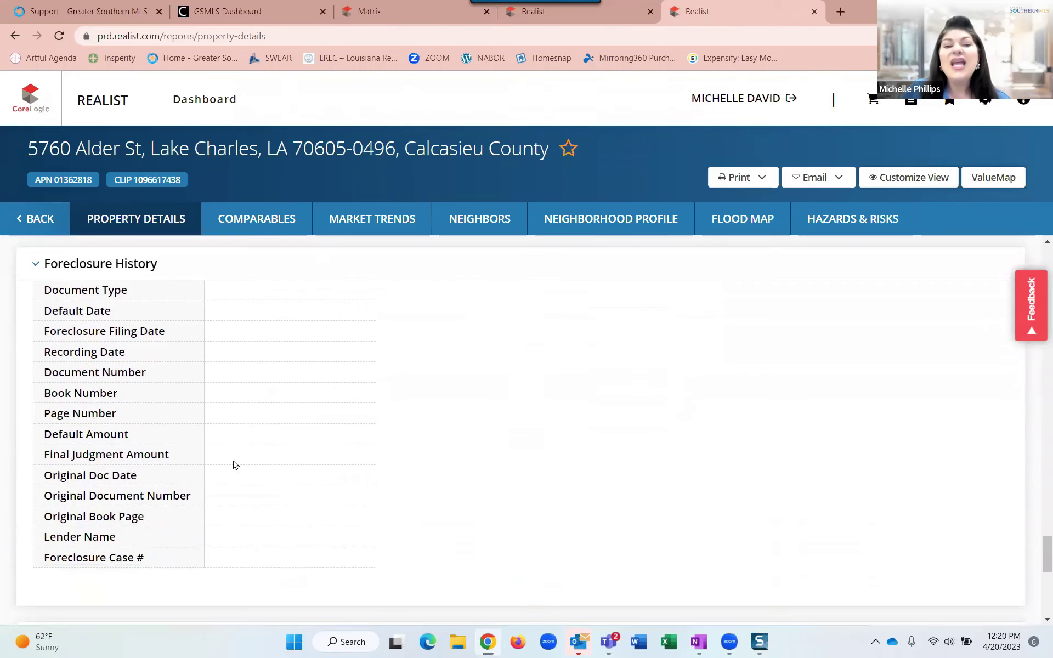
Scroll past the empty Foreclosure History to the Property Map showing the estimated 149' × 153' lot.
scroll(233, 464, "down", 4)
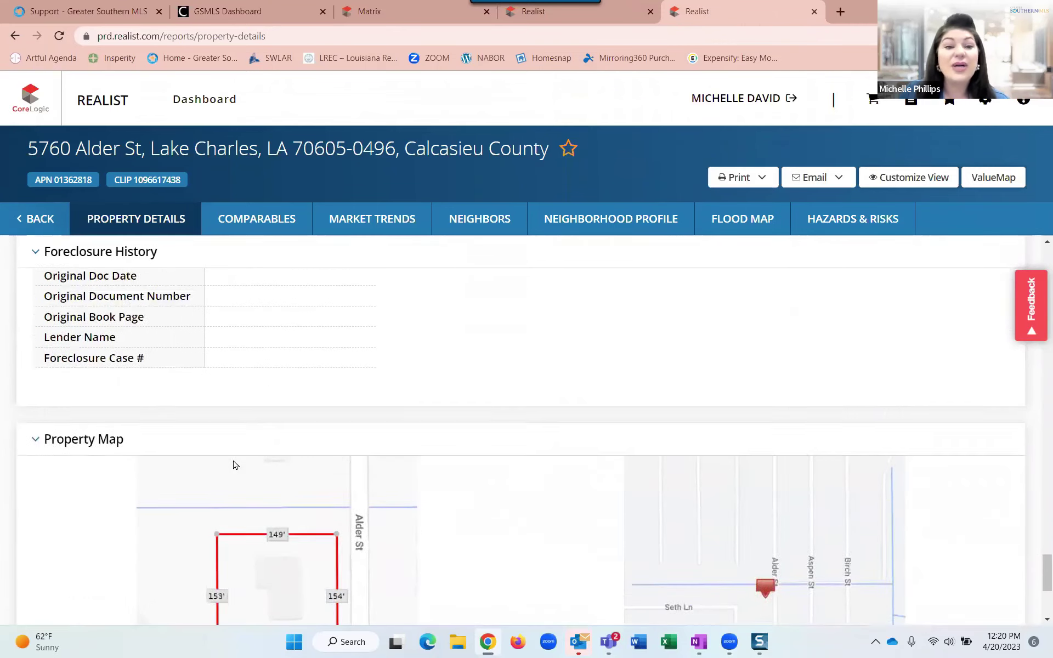
scroll(233, 464, "up", 4)
scroll(257, 406, "up", 2)
scroll(256, 407, "down", 2)
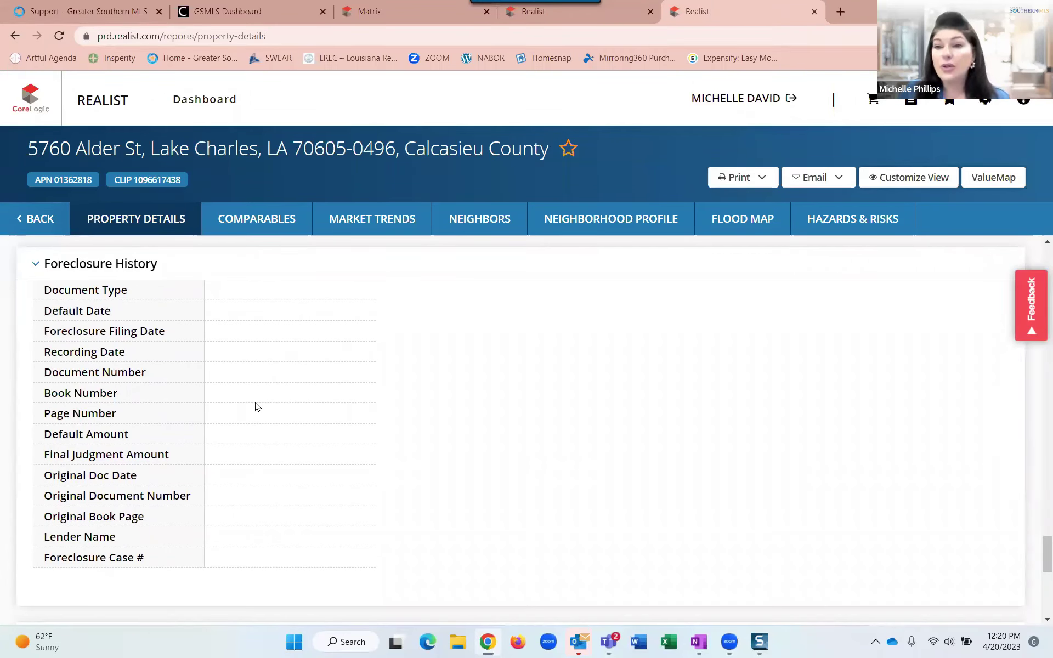
scroll(257, 407, "down", 6)
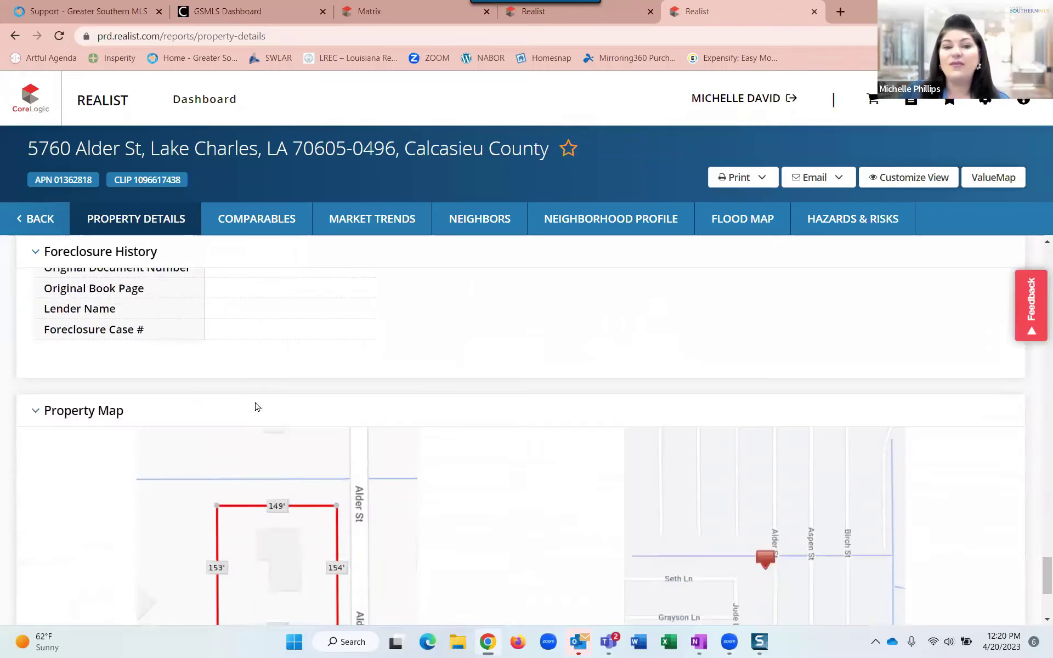
scroll(406, 426, "down", 2)
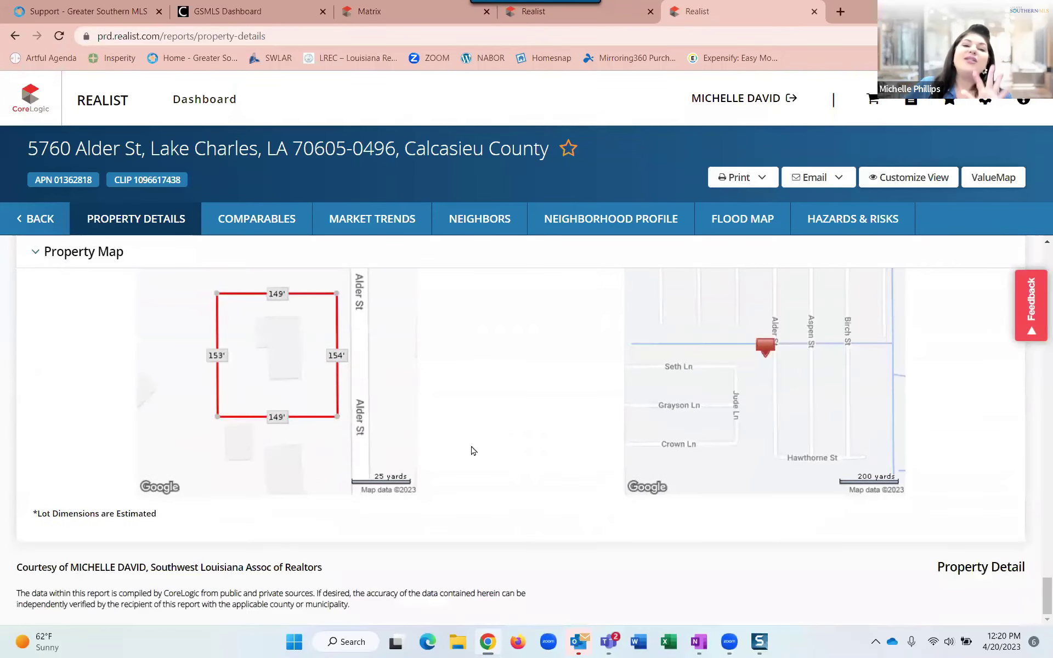
scroll(475, 451, "up", 2)
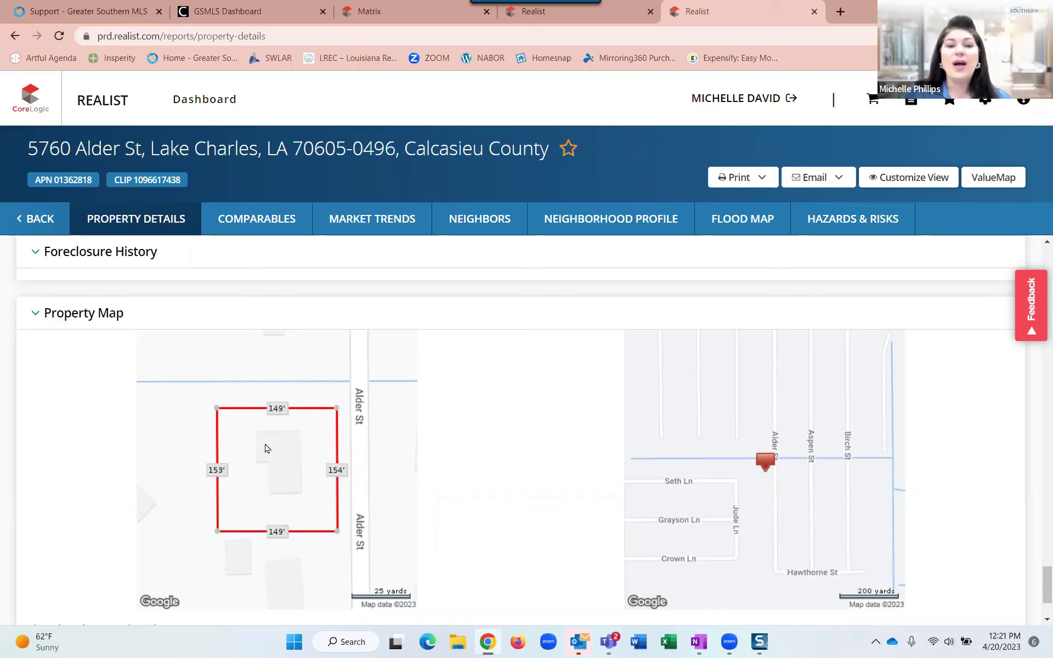
scroll(265, 449, "down", 2)
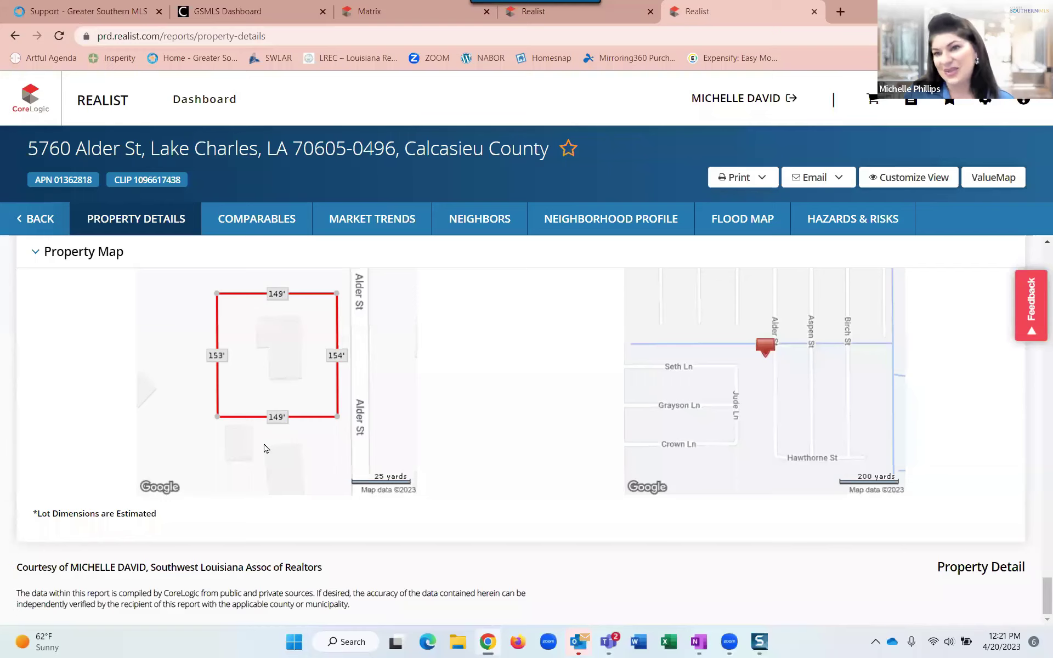
scroll(266, 449, "up", 3)
scroll(265, 449, "down", 3)
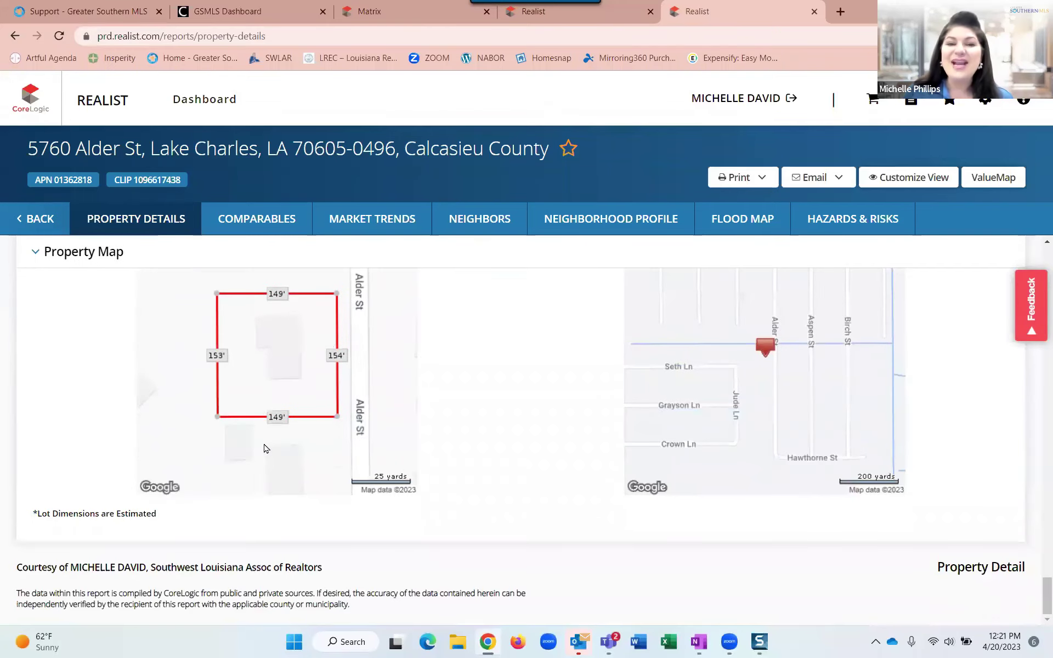
scroll(265, 449, "up", 2)
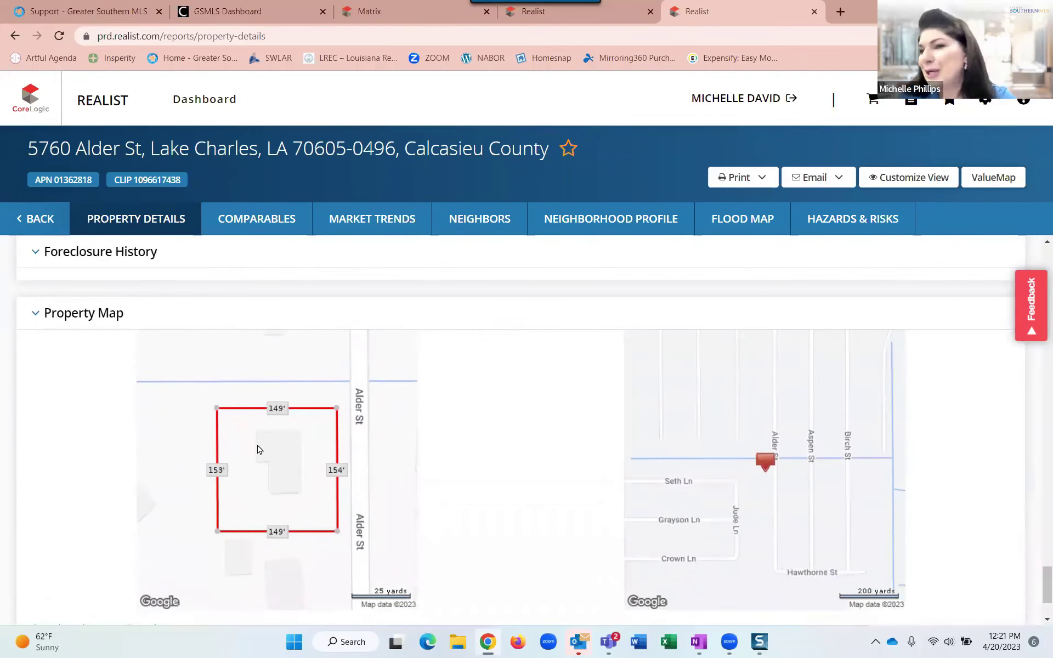
scroll(259, 450, "up", 2)
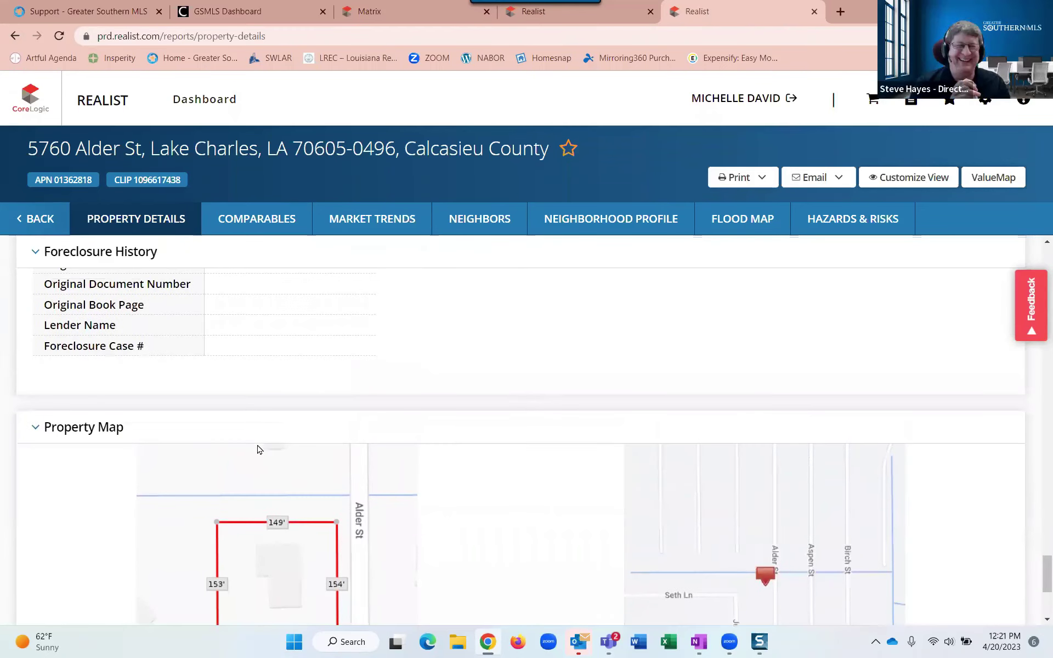
scroll(257, 449, "up", 20)
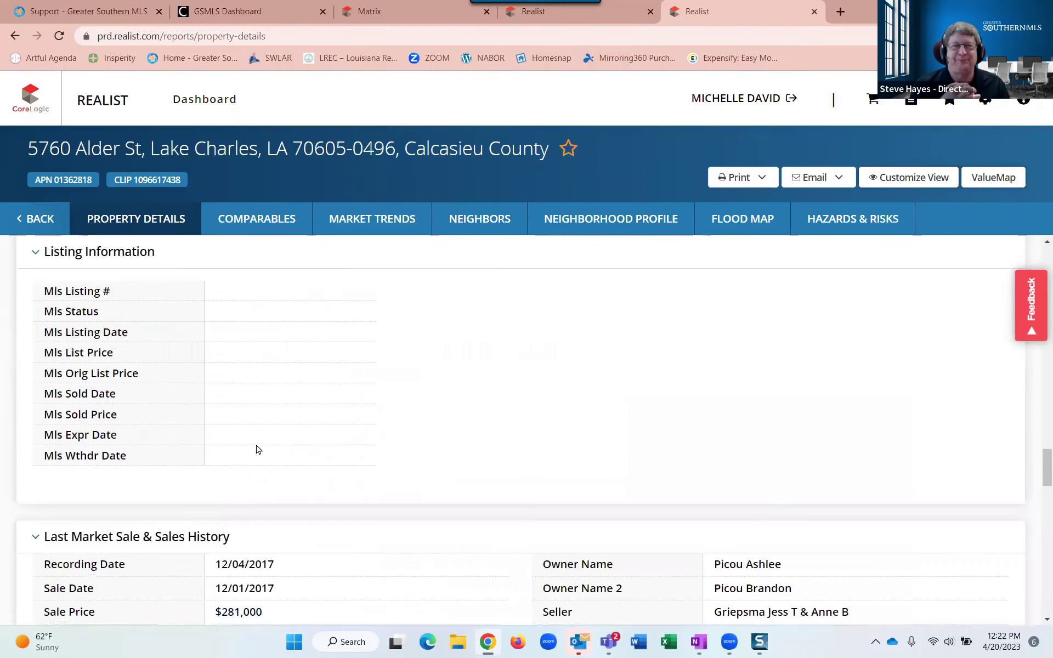
scroll(257, 449, "up", 2)
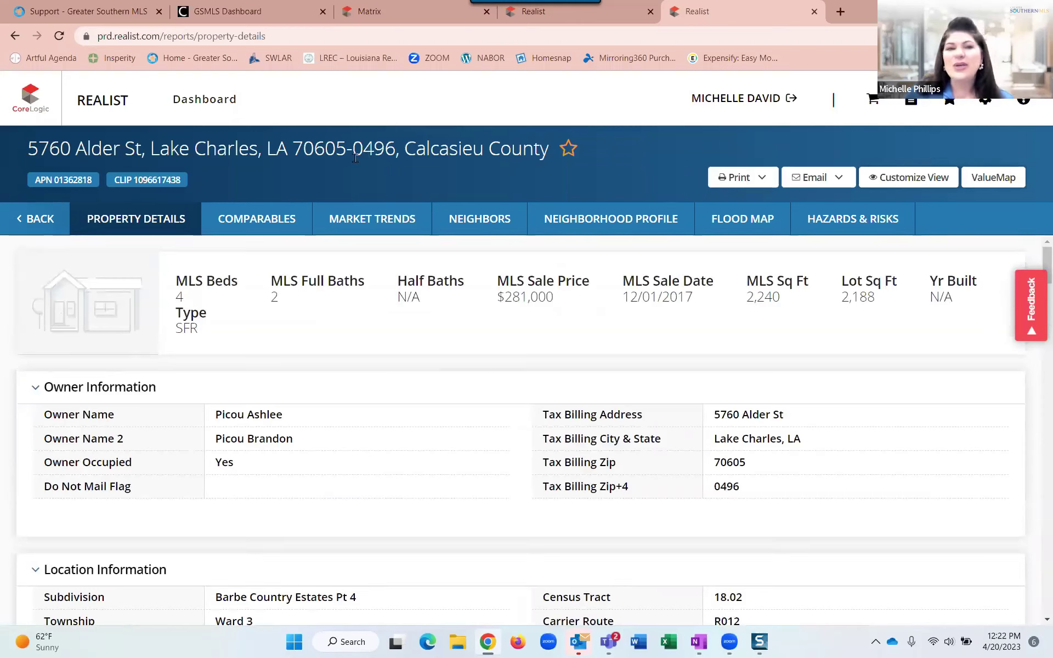
left_click(261, 226)
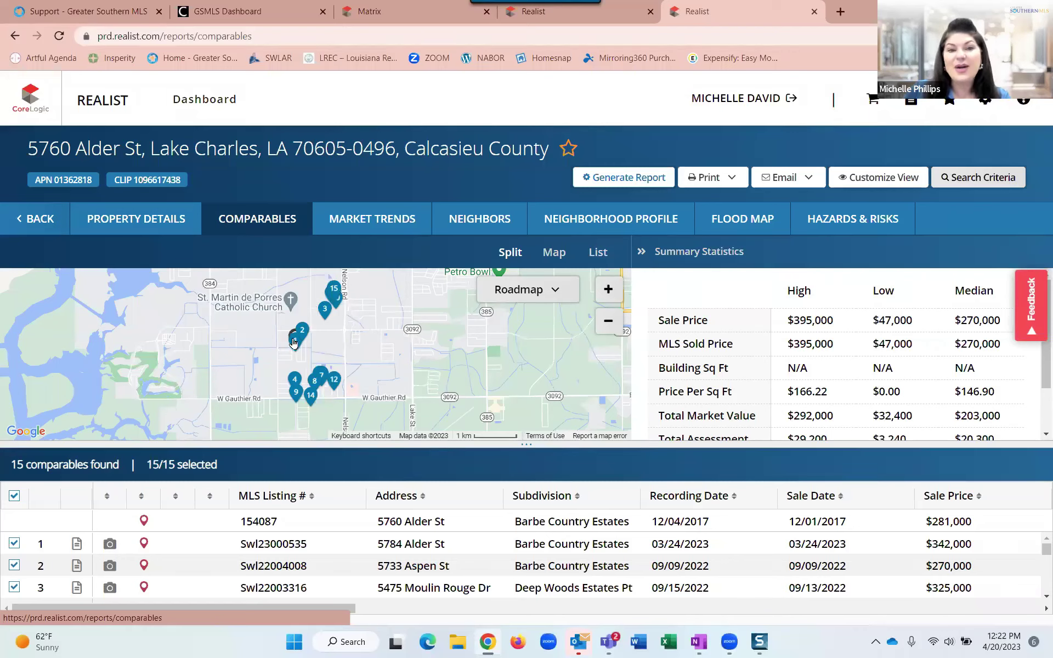
Zoom and pan the comparables map to bring pins 4, 8, 9 and 12 into view.
scroll(310, 335, "up", 1)
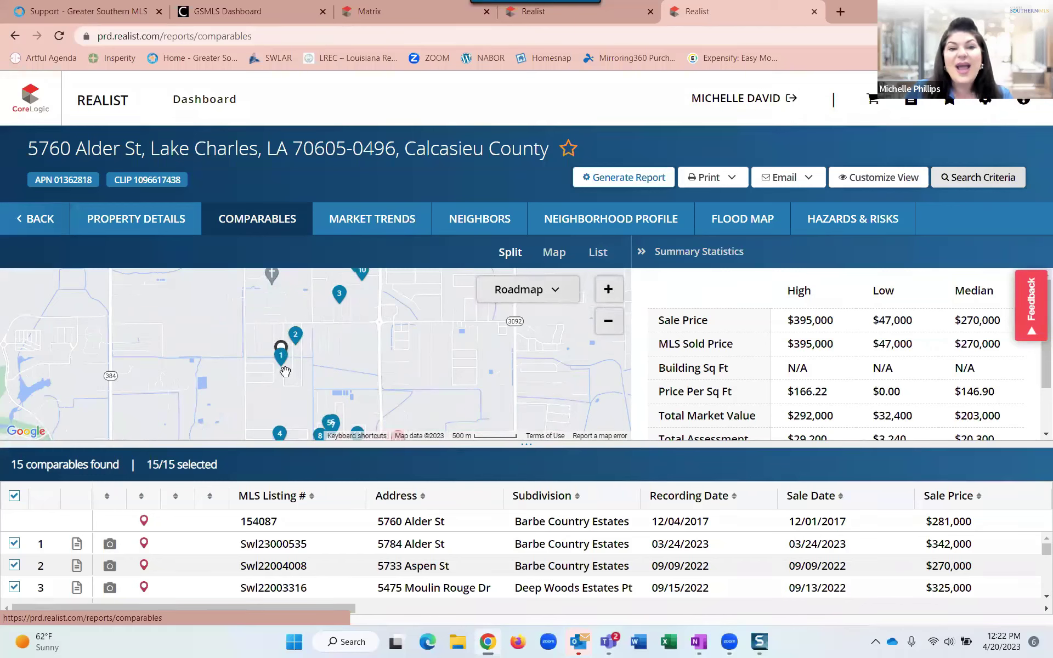
scroll(382, 347, "down", 1)
scroll(364, 336, "up", 1)
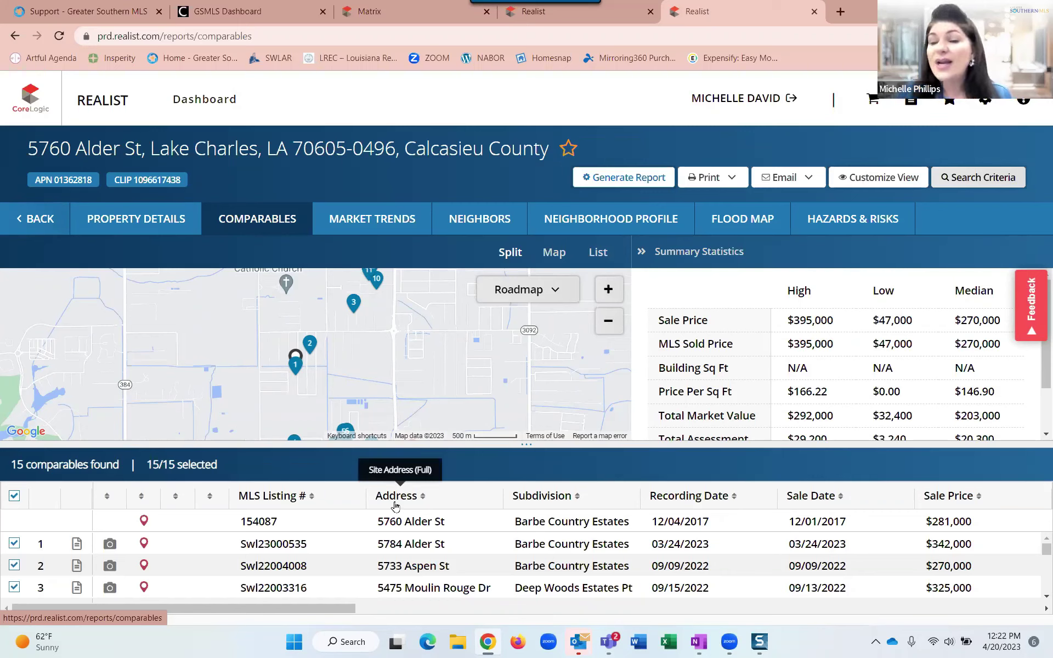
left_click_drag(367, 378, 361, 366)
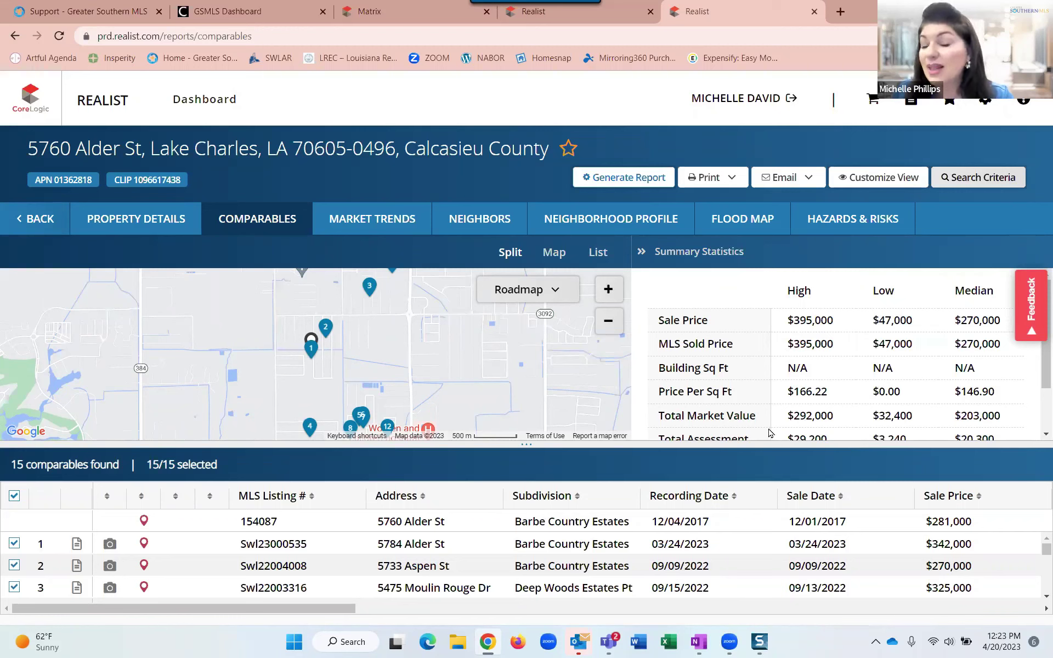
scroll(770, 434, "down", 2)
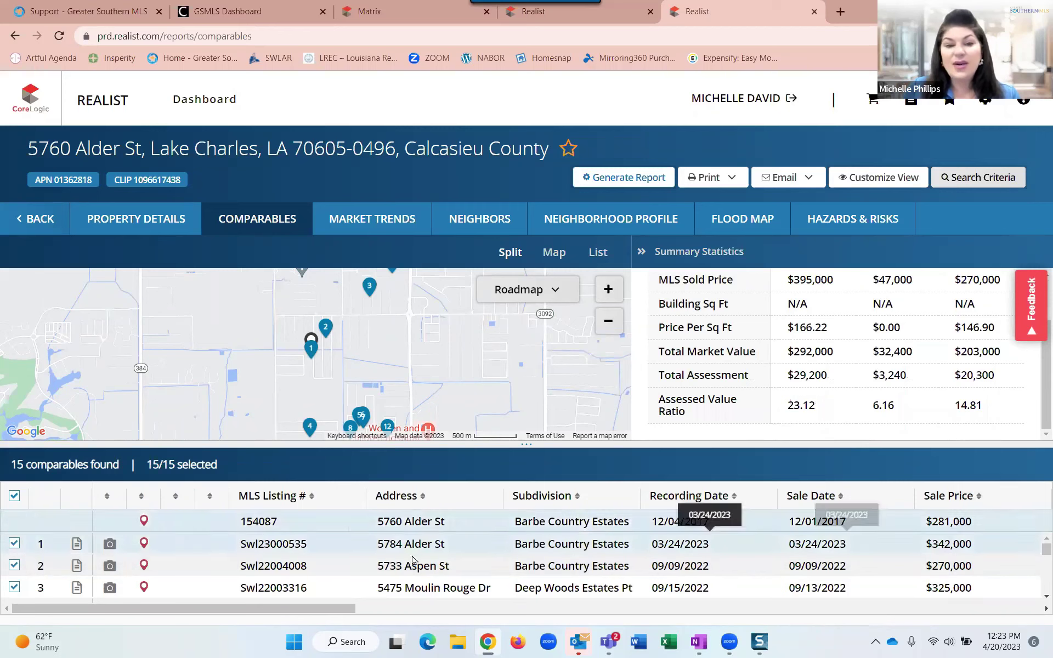
left_click(466, 550)
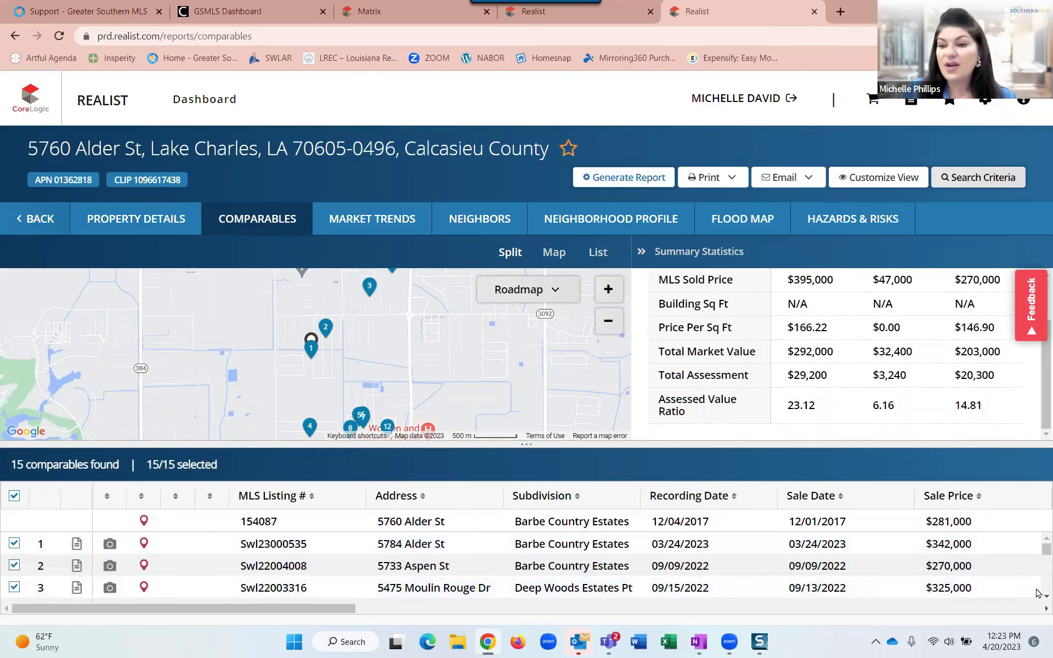
scroll(1039, 597, "down", 5)
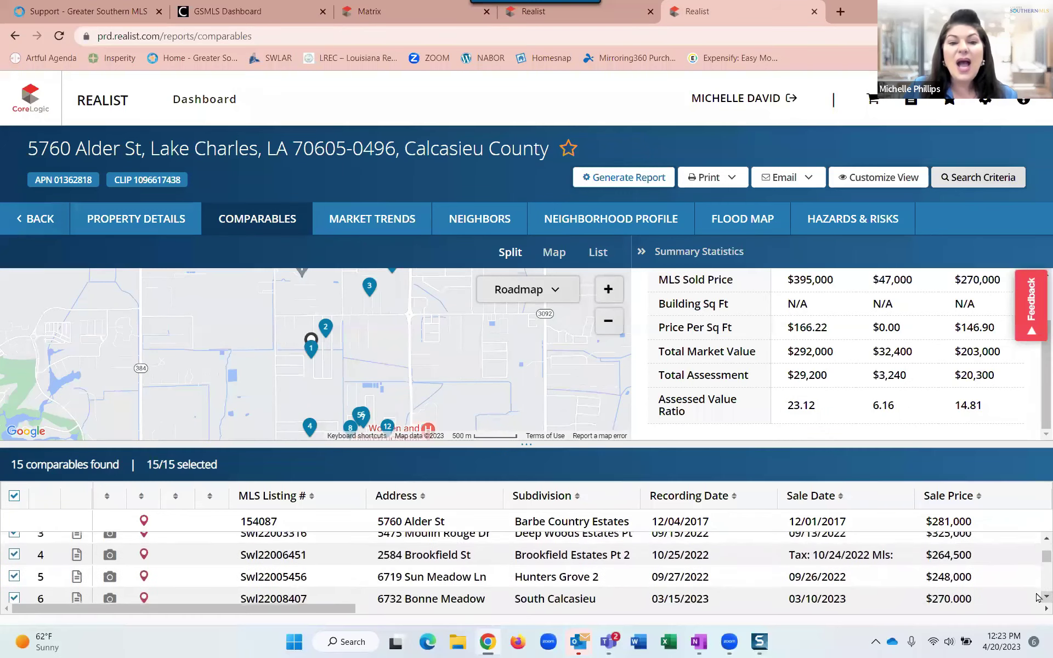
scroll(1039, 597, "down", 1)
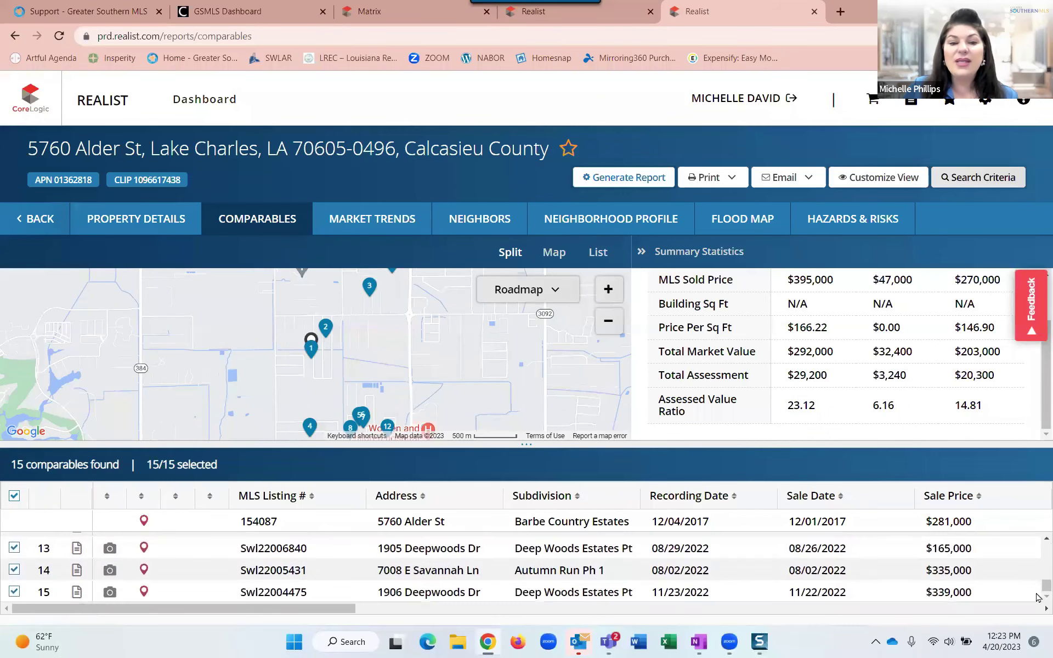
scroll(1038, 566, "up", 2)
scroll(1038, 567, "up", 5)
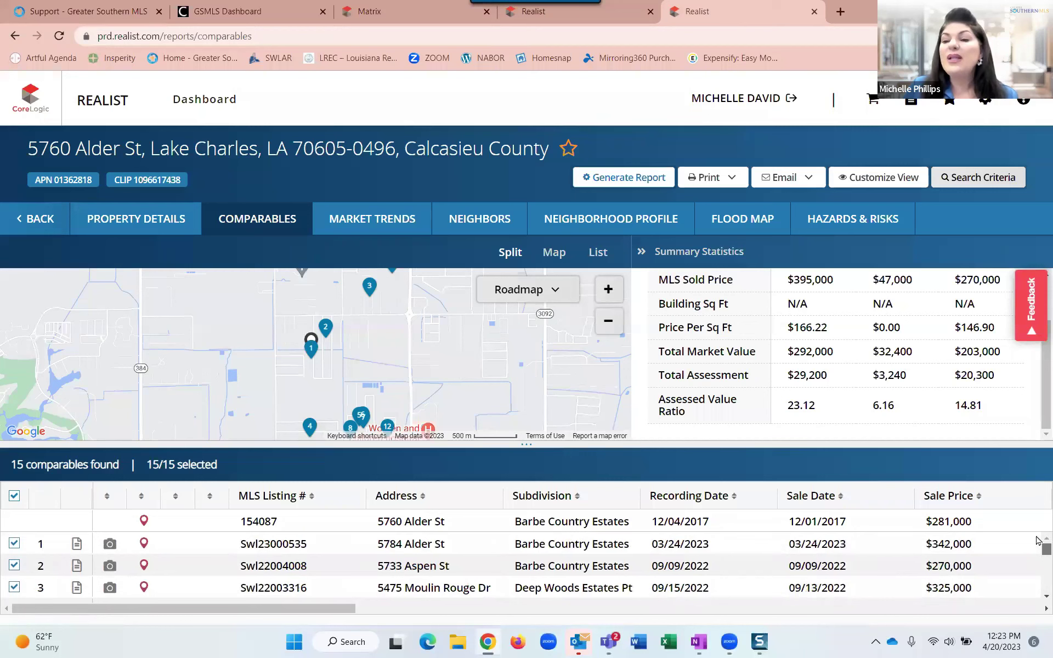